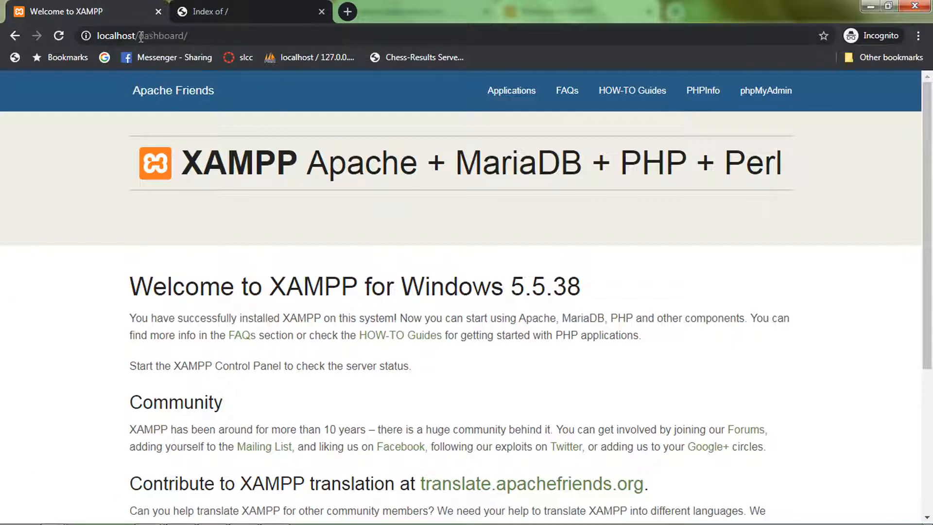
Step: Compare the localhost dashboard address with the codewrapper.com page and bring up the xampp\apache\conf\extra folder window
left_click_drag(140, 38, 213, 34)
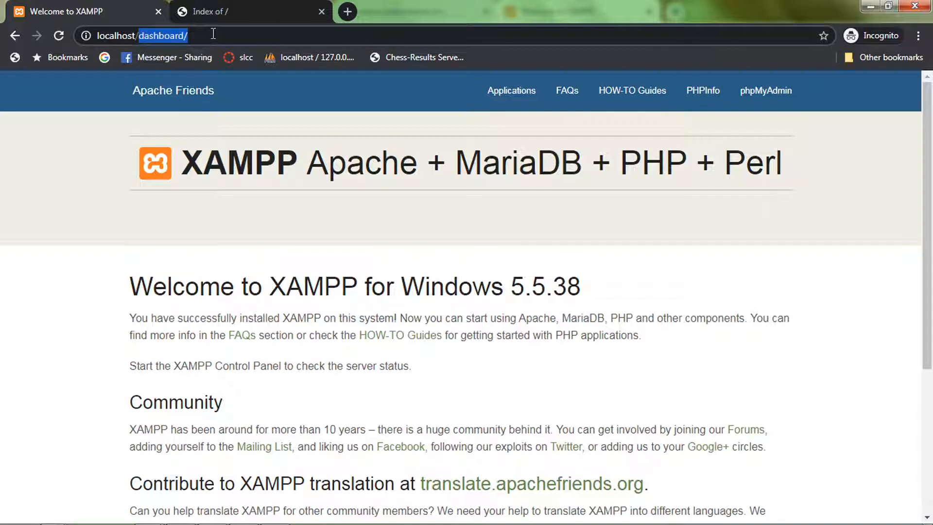
left_click(231, 12)
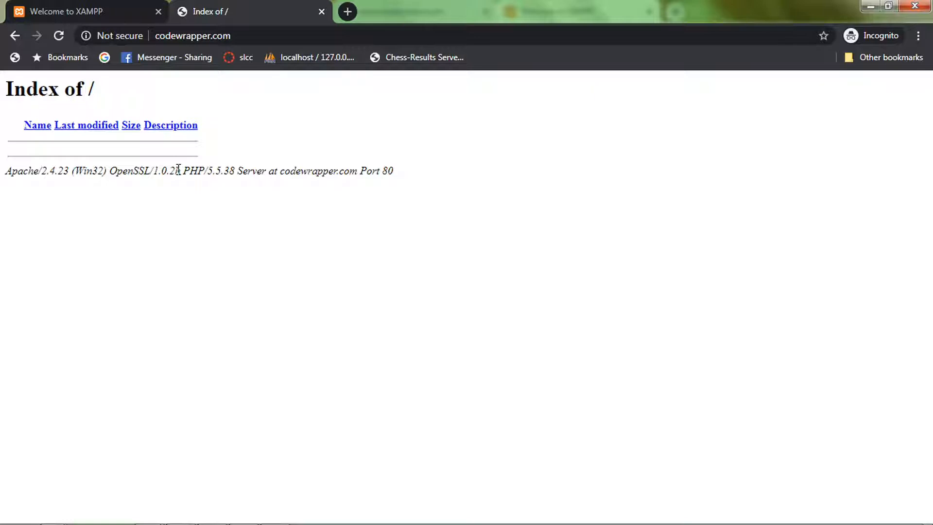
key("alt+Tab")
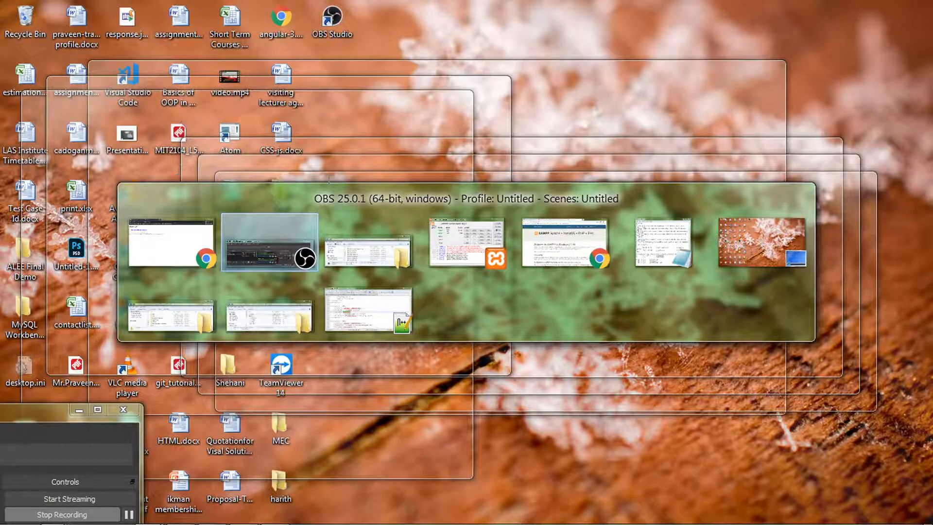
left_click(365, 257)
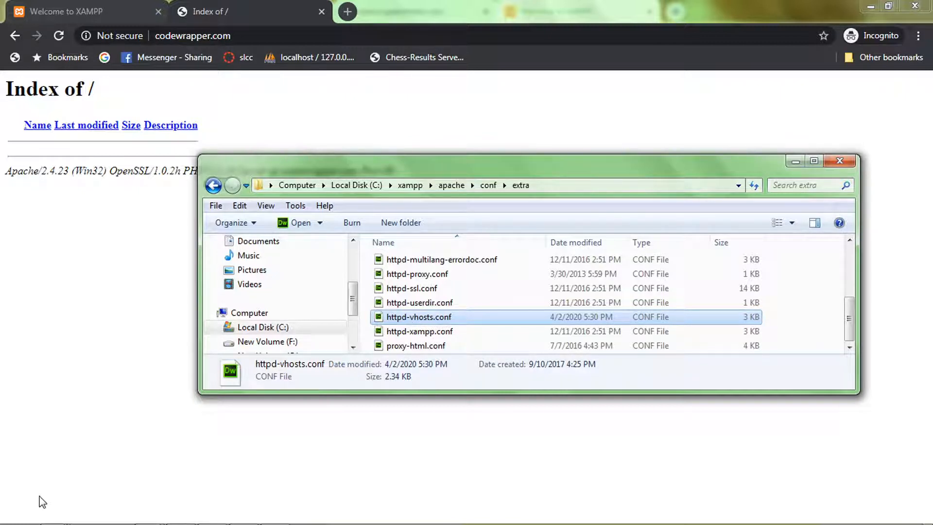
Step: Switch to the hosts file in Notepad and check its location in the C:\Windows\System32\drivers\etc folder window
key("alt+Tab")
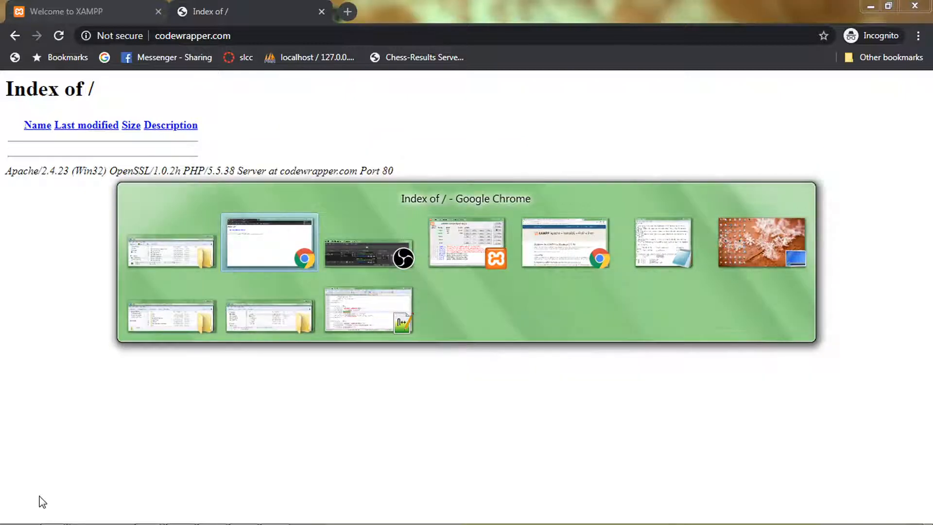
mouse_move(360, 311)
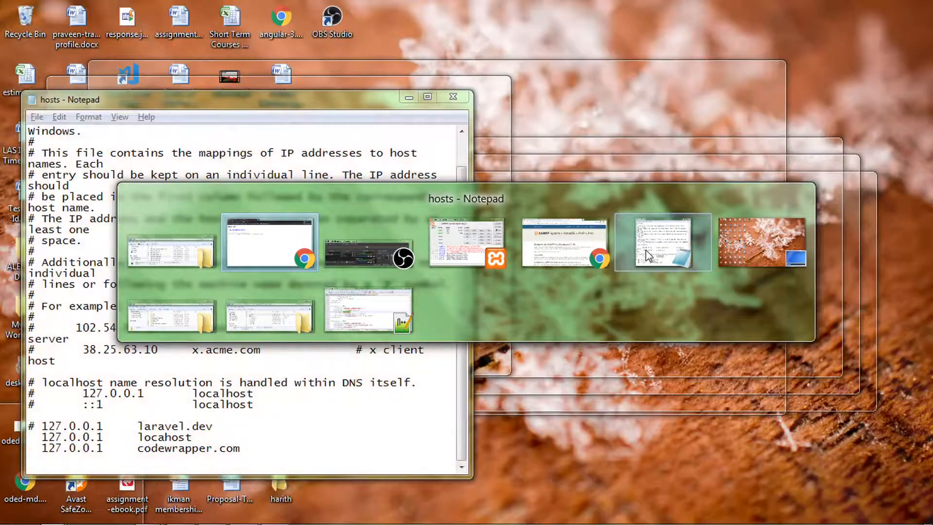
left_click(649, 255)
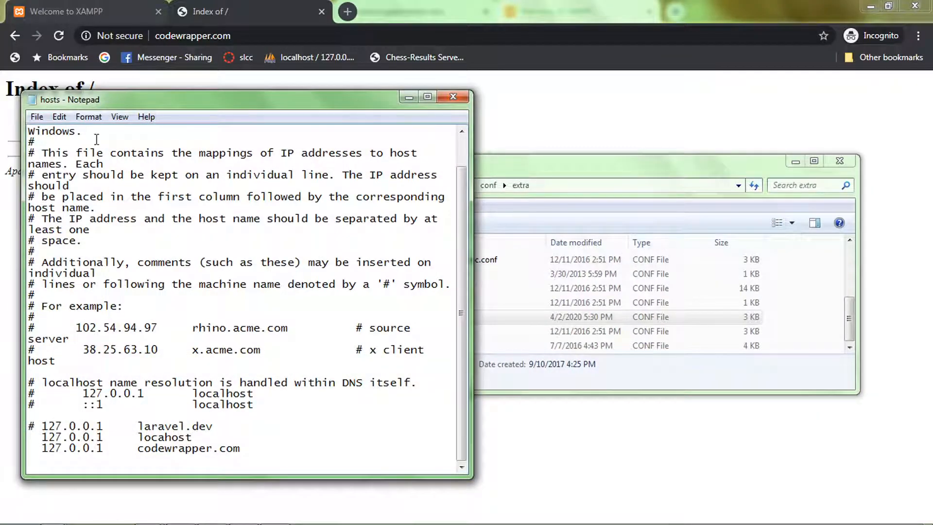
key("alt+Tab")
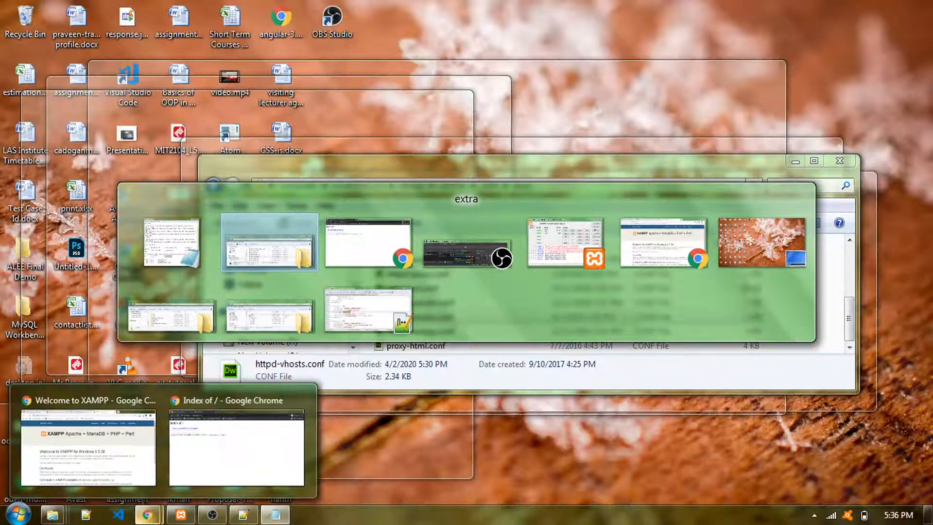
mouse_move(252, 331)
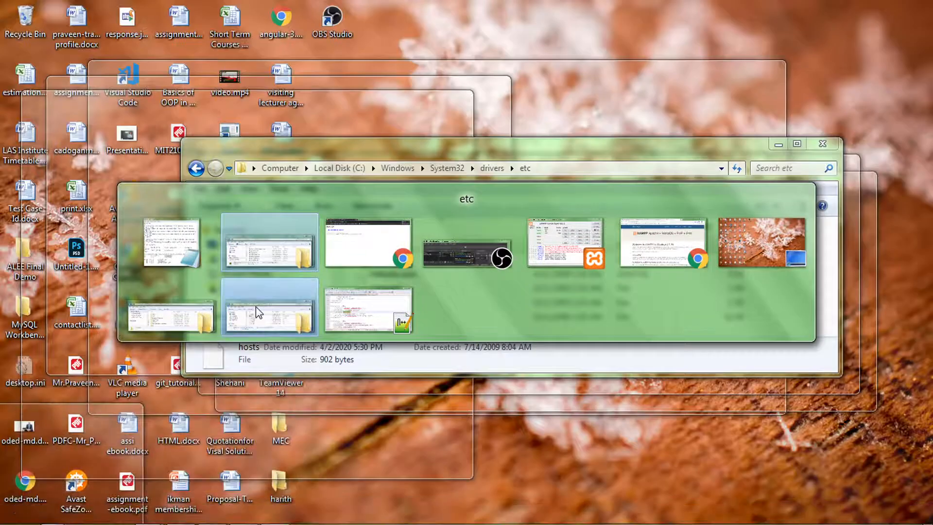
left_click(256, 313)
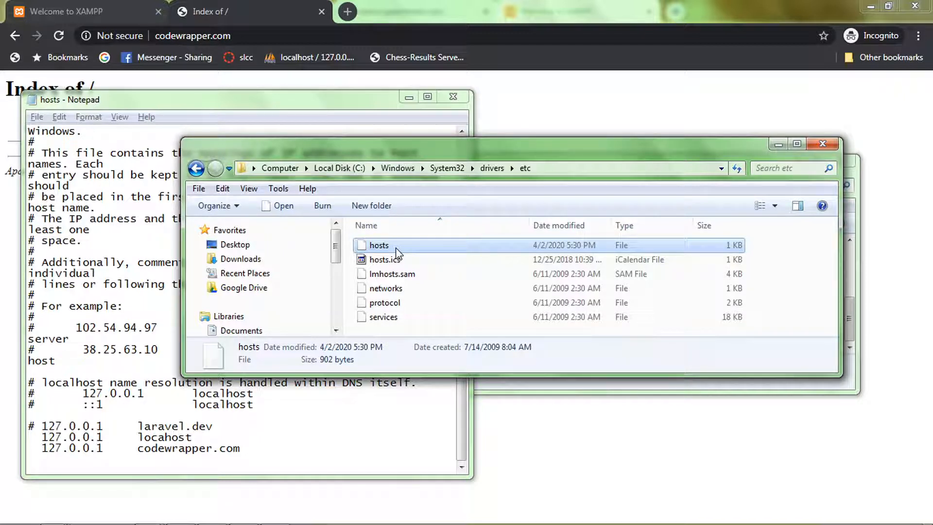
left_click(211, 101)
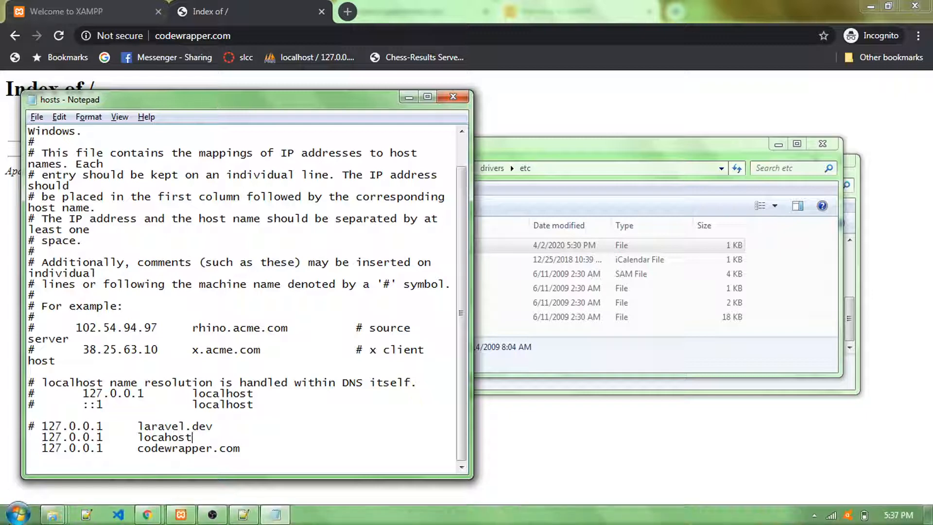
Step: Look up the Run as administrator option for Notepad and dismiss it without launching the program
left_click(18, 515)
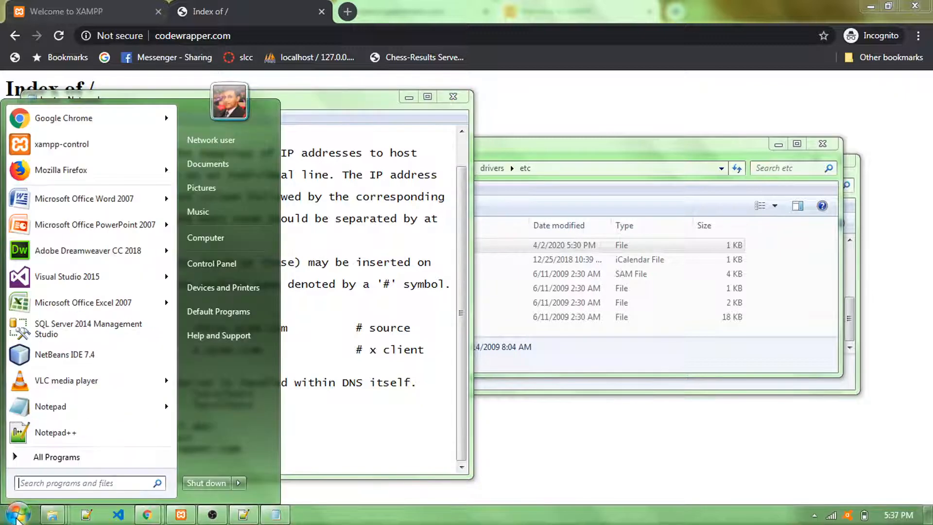
right_click(106, 418)
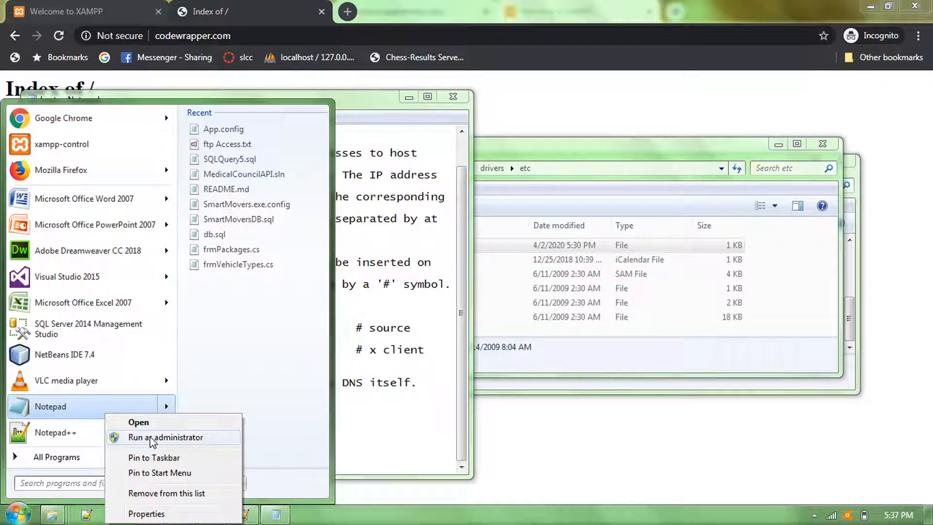
left_click(390, 313)
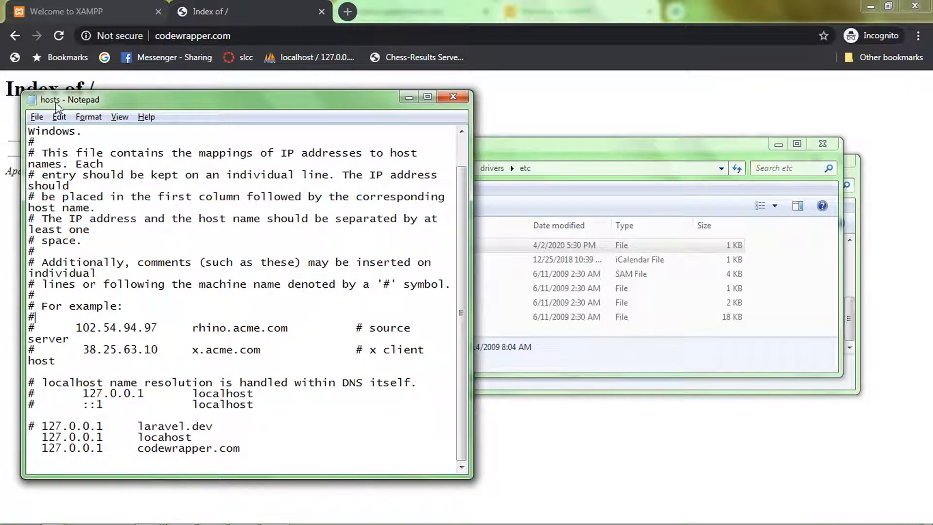
Step: Display All Files of C:\Windows\System32\drivers\etc in Notepad's Open dialog, select hosts, and cancel the dialog
left_click(40, 117)
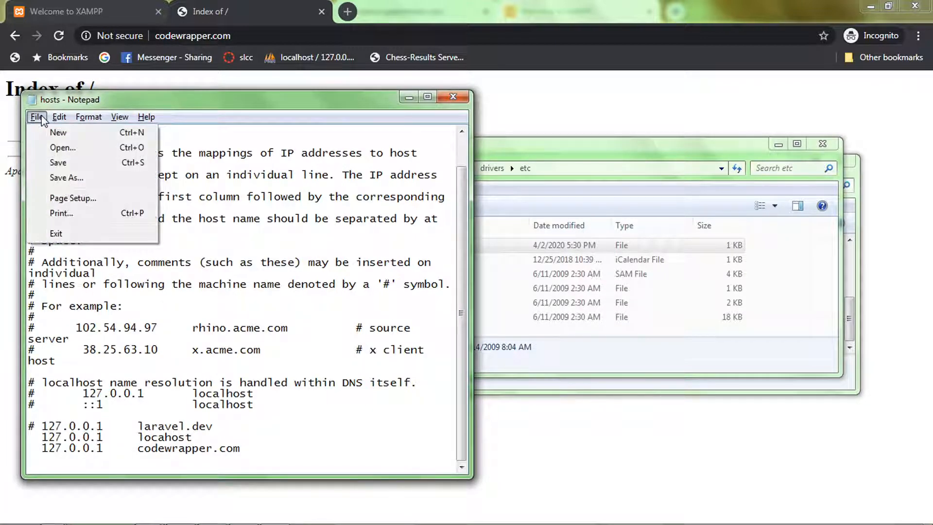
left_click(52, 152)
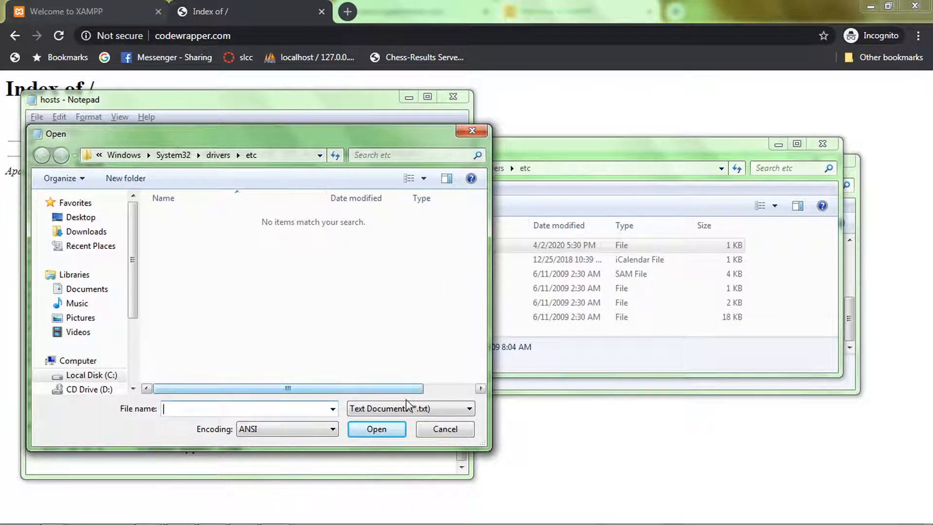
left_click(287, 156)
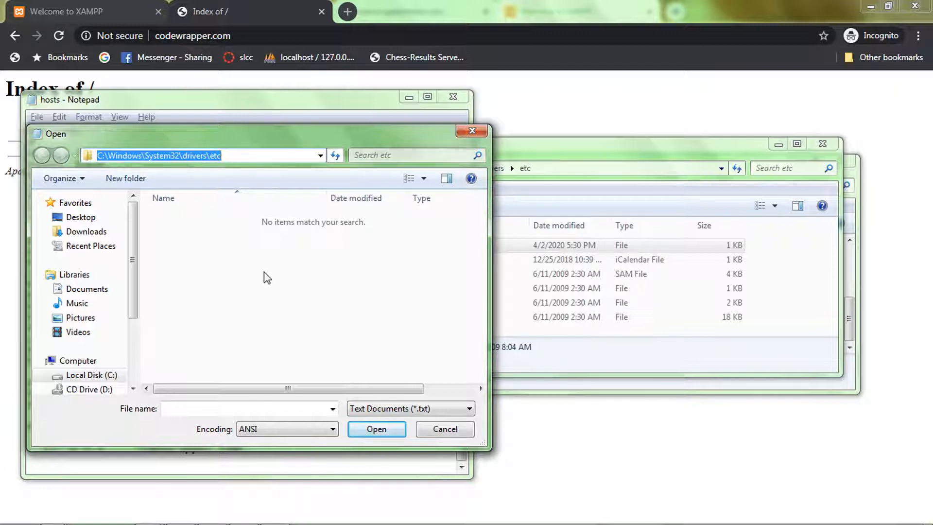
left_click(379, 411)
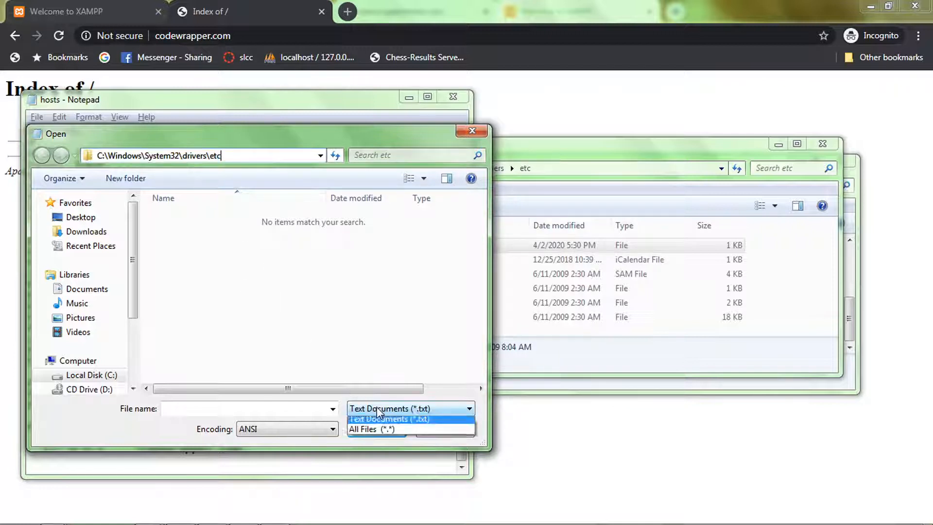
left_click(380, 430)
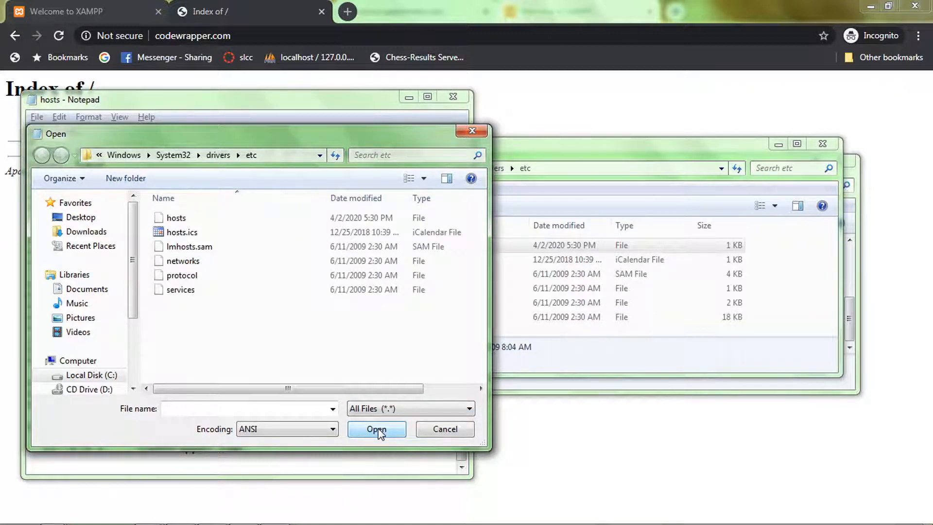
left_click(185, 223)
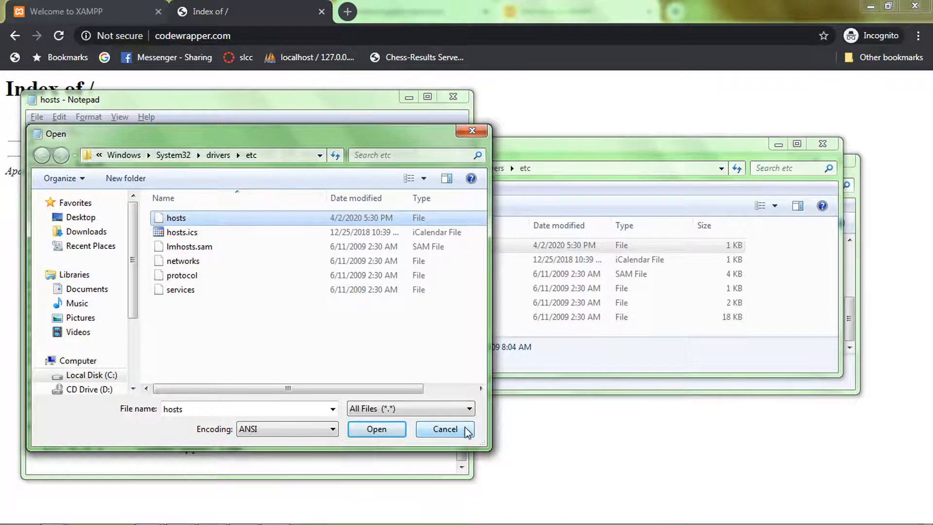
left_click(444, 429)
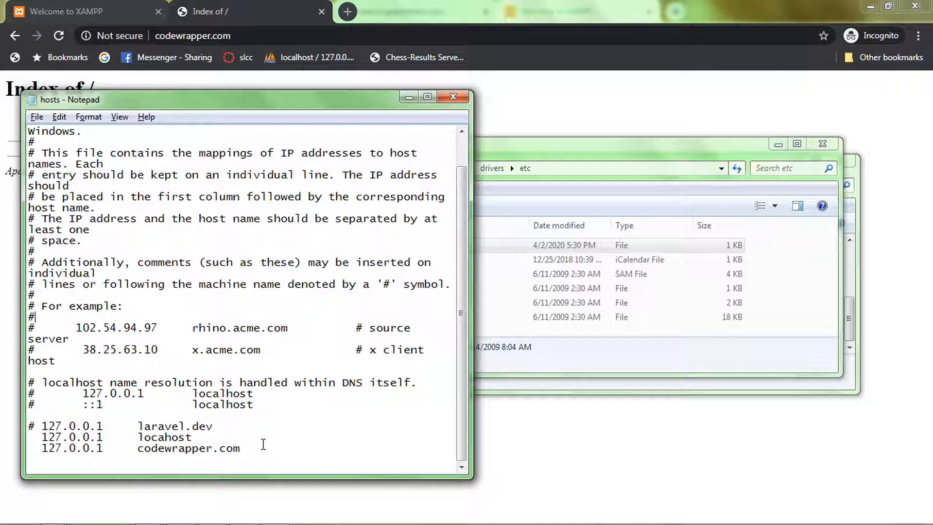
Step: Examine the 127.0.0.1 host name entries at the end of the hosts file, including the commented-out laravel.dev line
left_click_drag(250, 448, 34, 437)
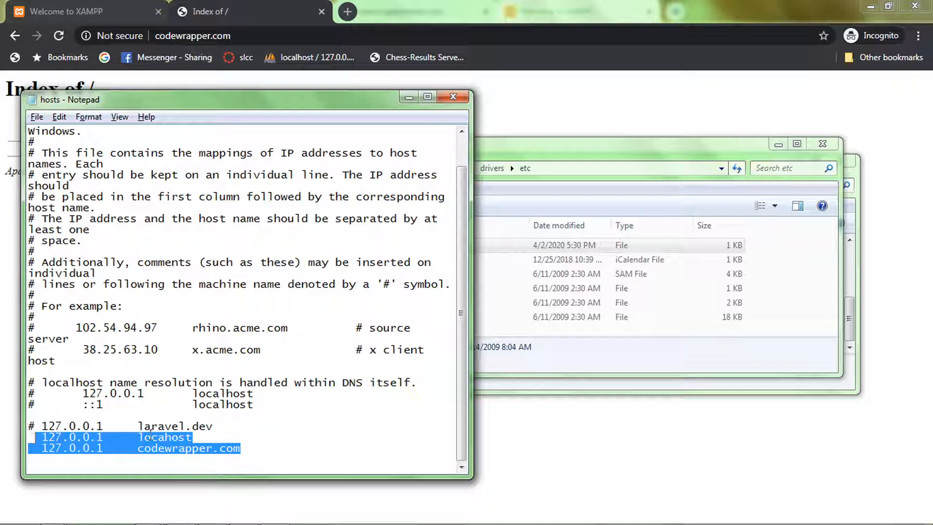
double_click(162, 436)
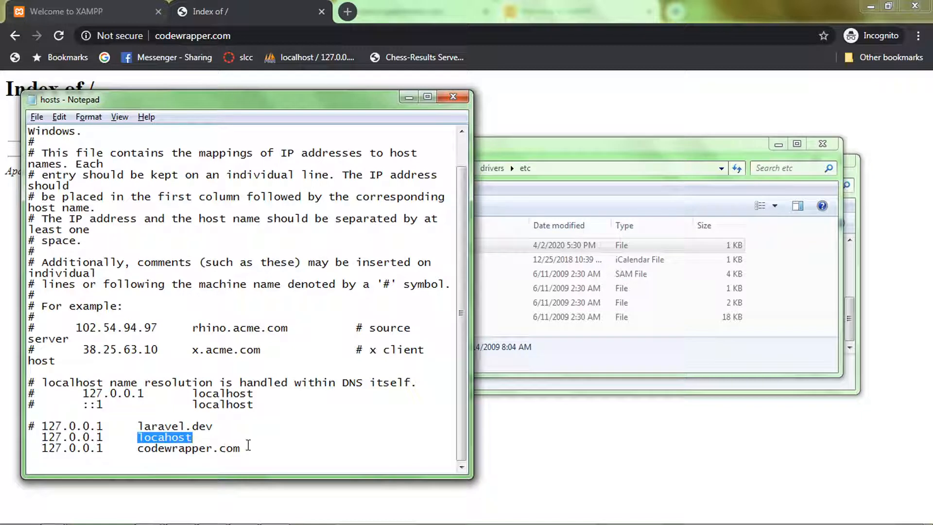
left_click_drag(243, 448, 138, 454)
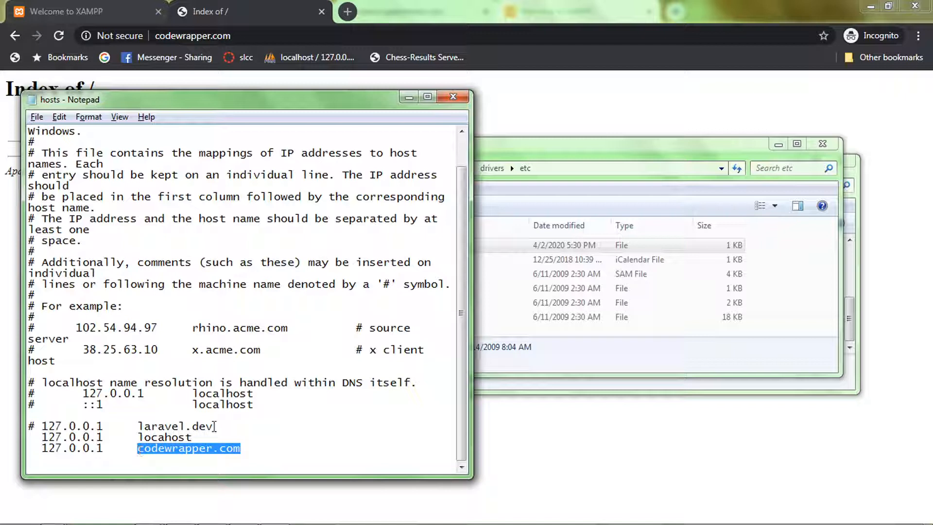
left_click_drag(214, 426, 37, 426)
left_click(37, 426)
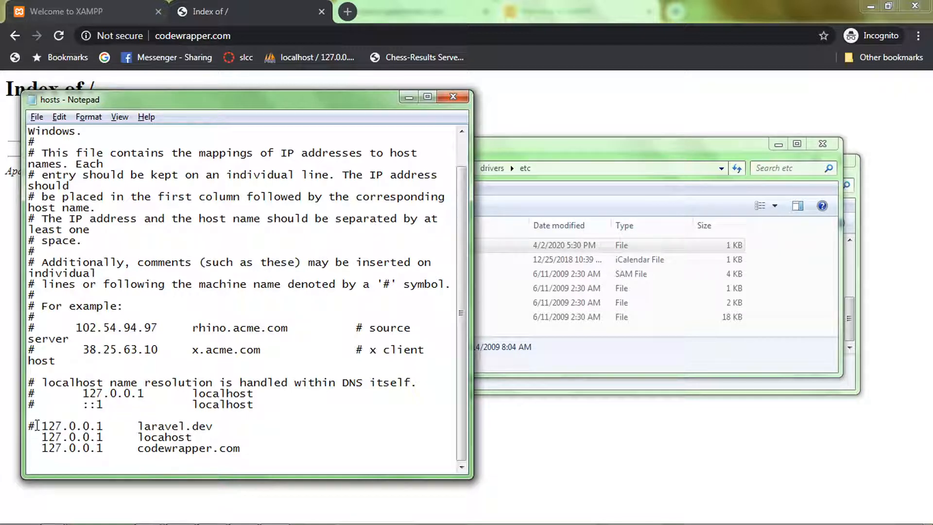
Step: Save the hosts file and minimize its Notepad window
left_click(36, 117)
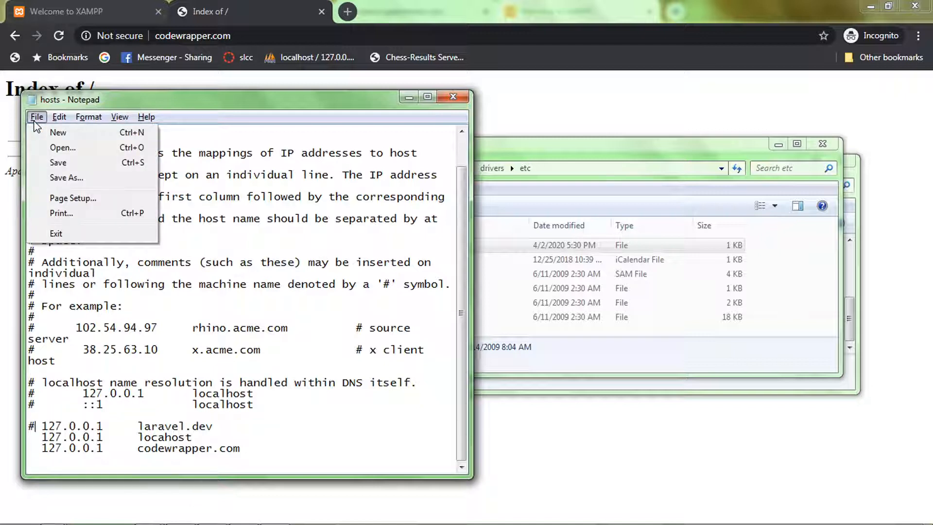
left_click(53, 165)
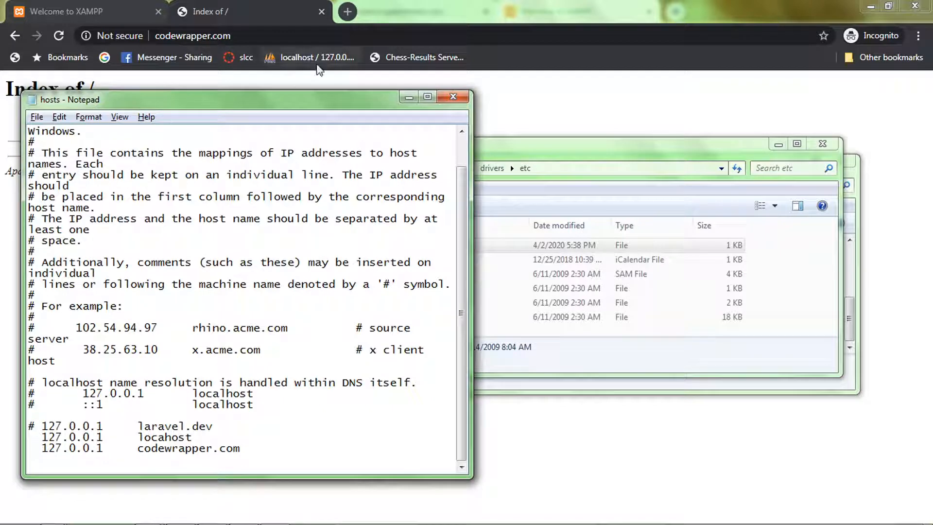
left_click(409, 98)
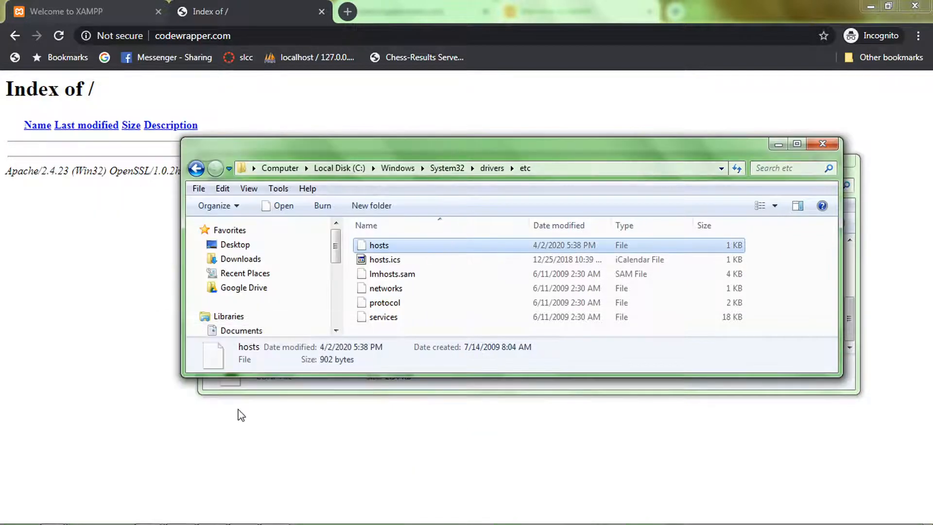
Step: Switch to httpd-vhosts.conf in Notepad++ and examine the localhost VirtualHost block's port, enclosed directives and ServerAdmin line
left_click(362, 392)
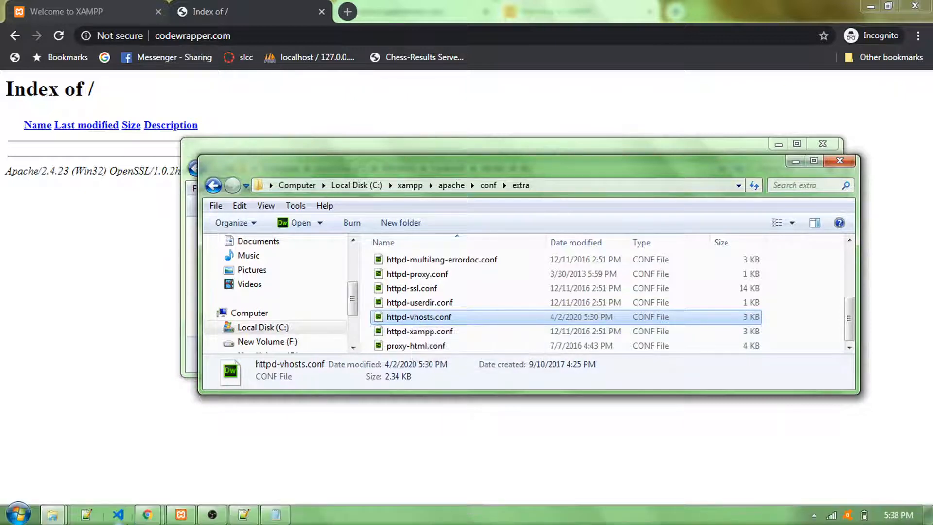
left_click(243, 515)
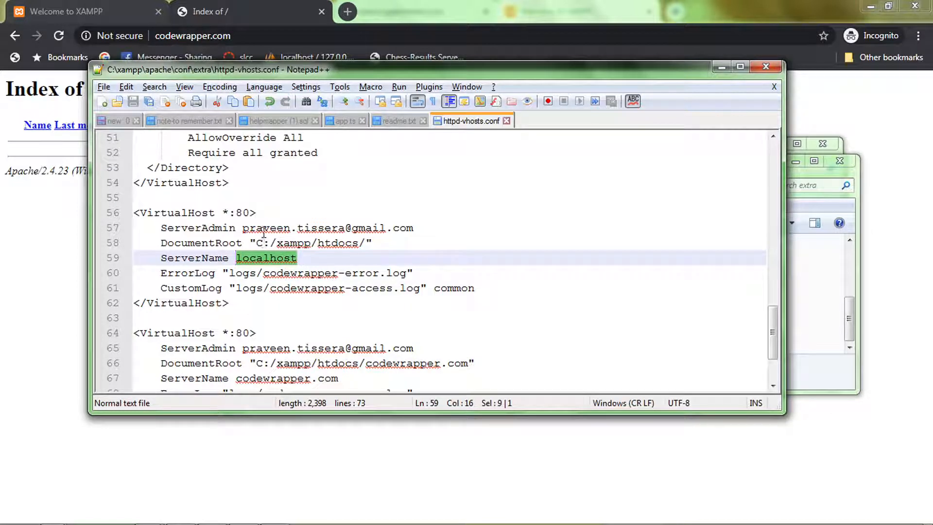
left_click(182, 212)
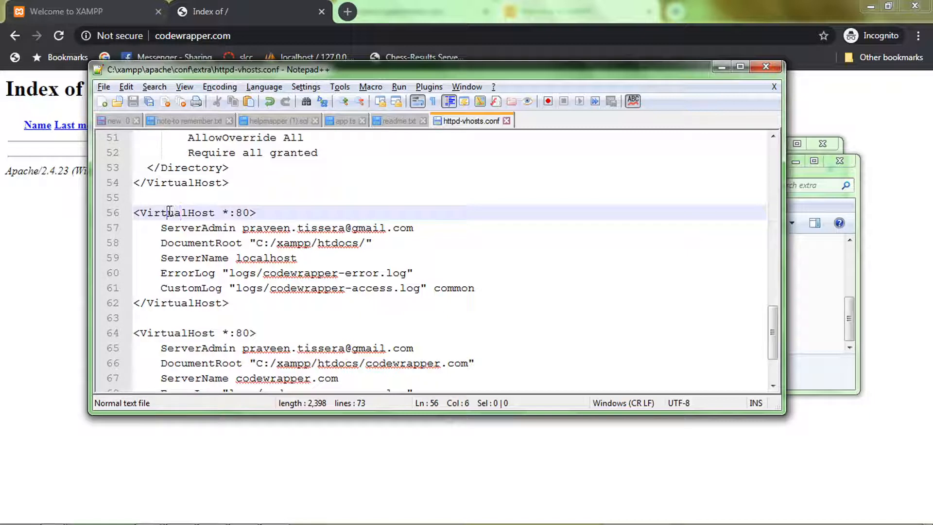
double_click(170, 212)
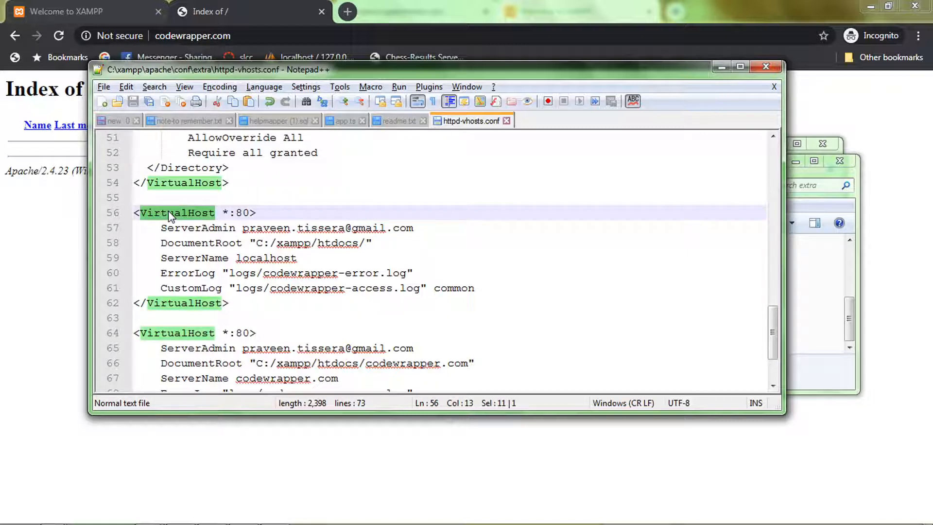
double_click(239, 214)
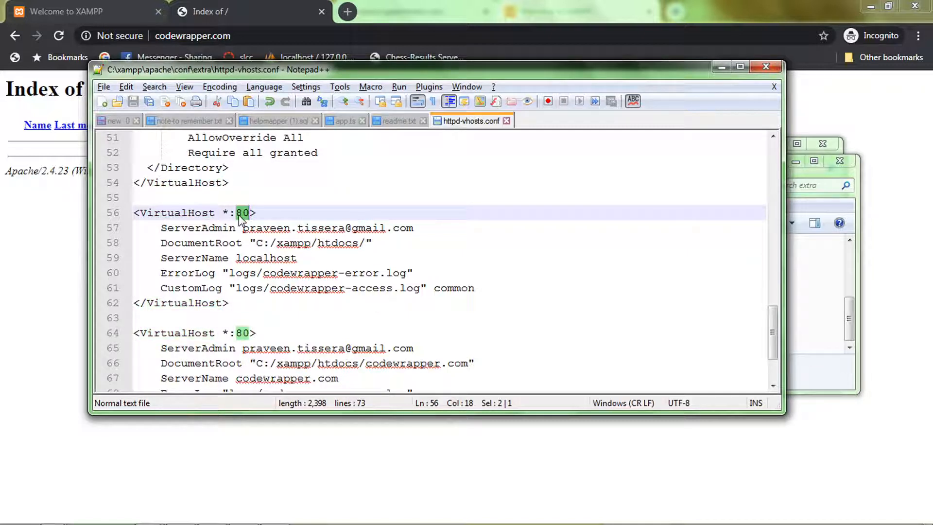
left_click_drag(162, 228, 474, 289)
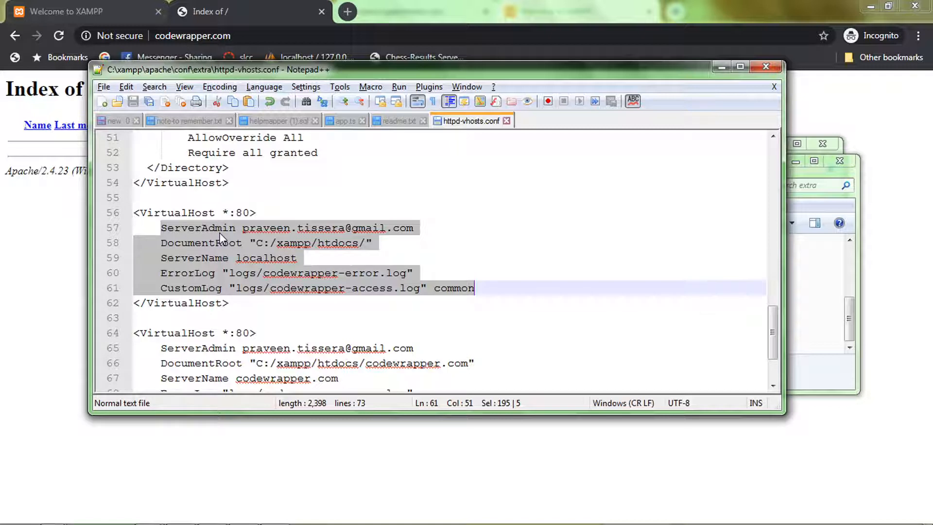
double_click(205, 232)
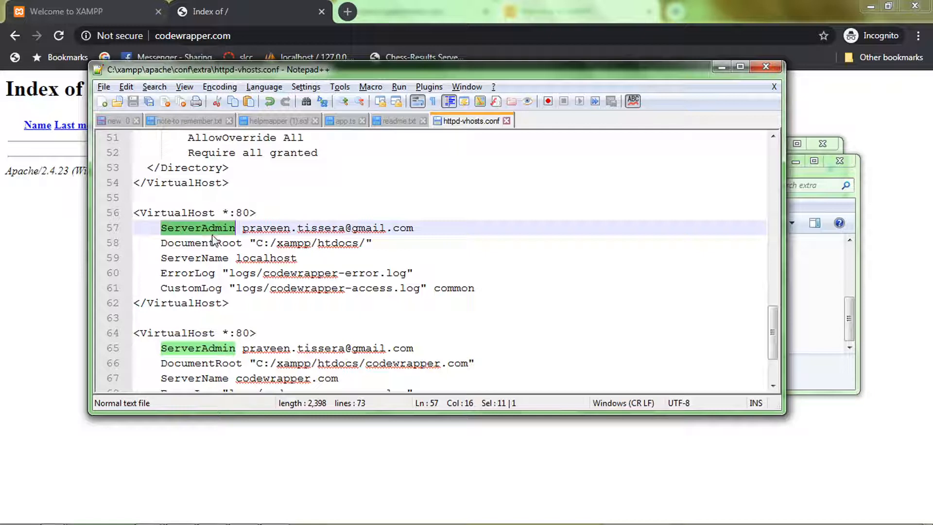
Step: Examine the localhost VirtualHost block's ServerAdmin, DocumentRoot, ServerName, ErrorLog and CustomLog lines in httpd-vhosts.conf
left_click_drag(256, 227, 347, 228)
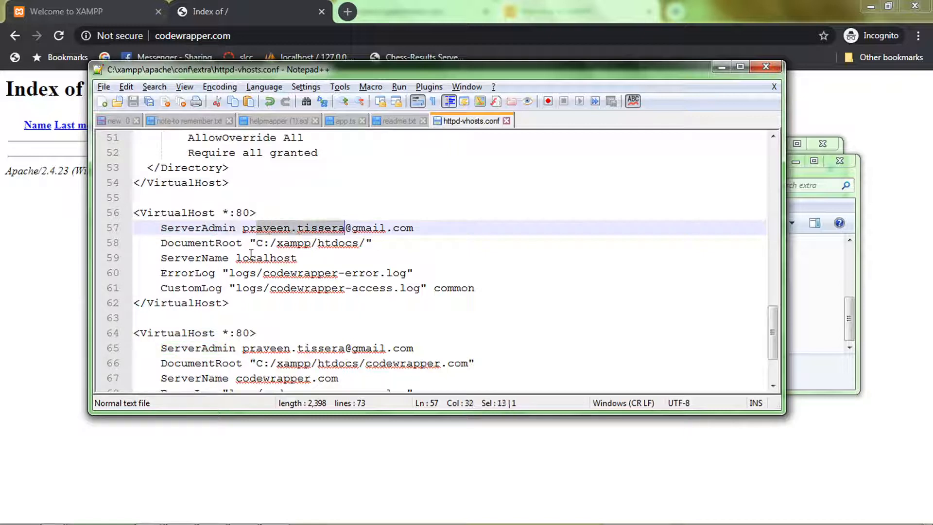
double_click(200, 247)
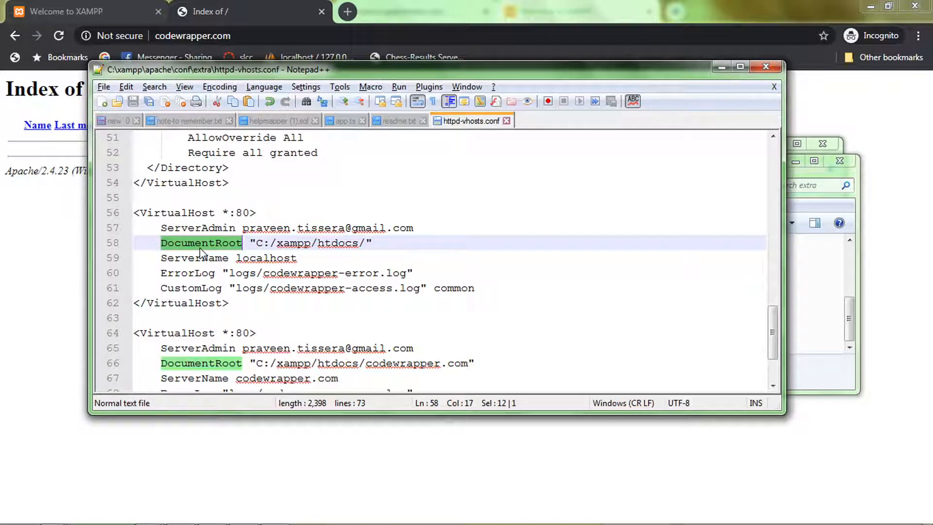
left_click_drag(264, 243, 364, 246)
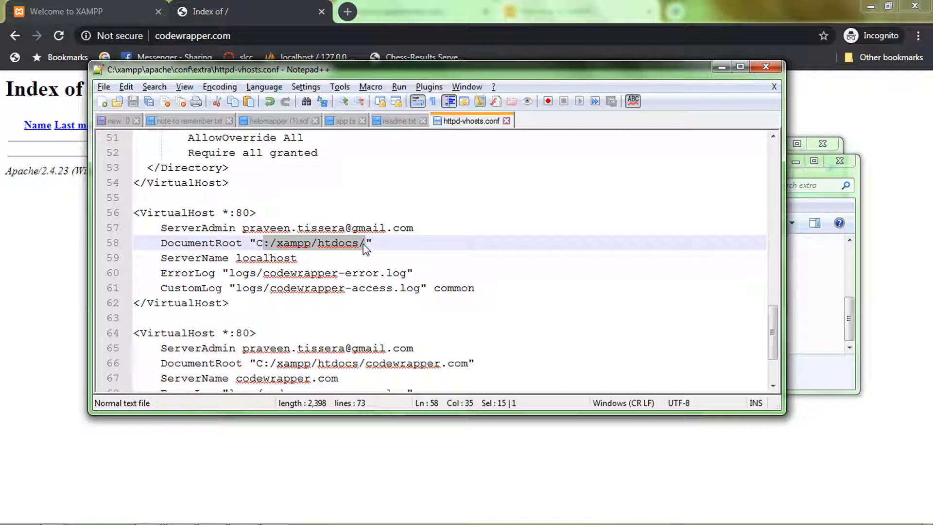
double_click(334, 243)
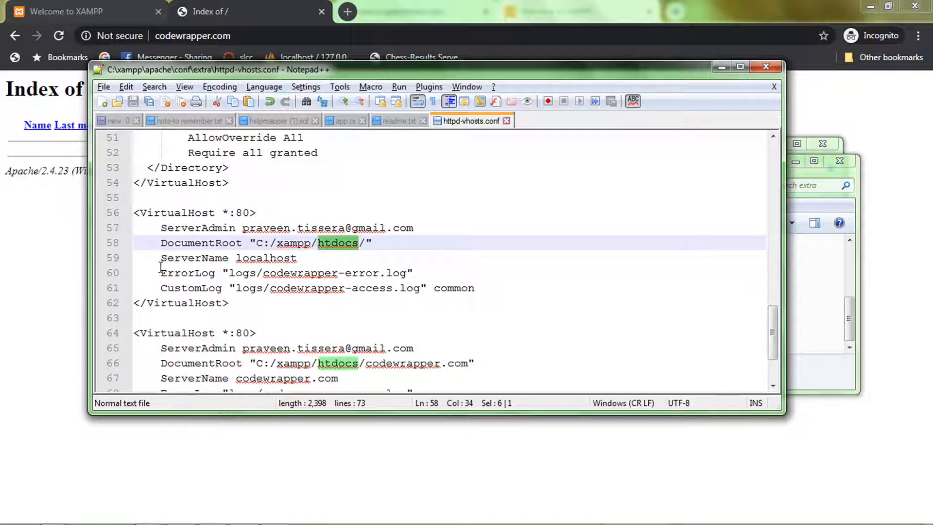
left_click_drag(160, 260, 303, 263)
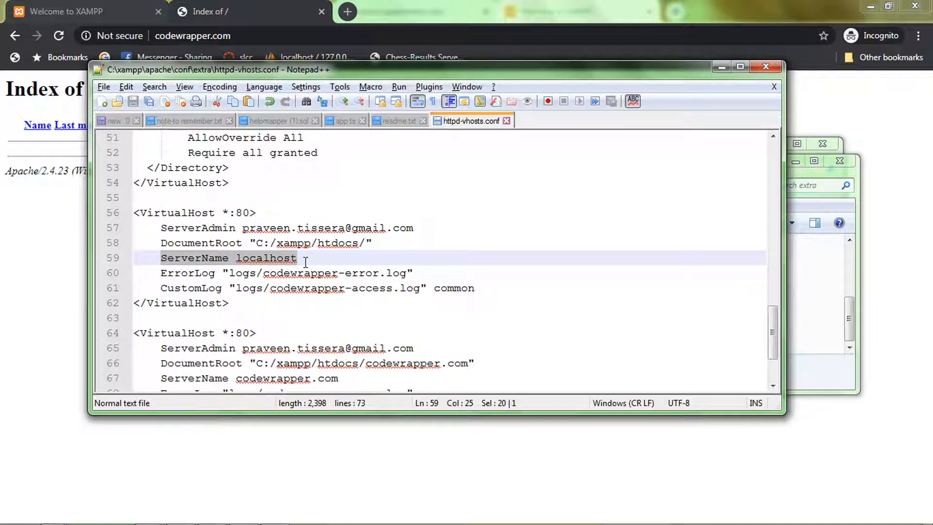
double_click(275, 261)
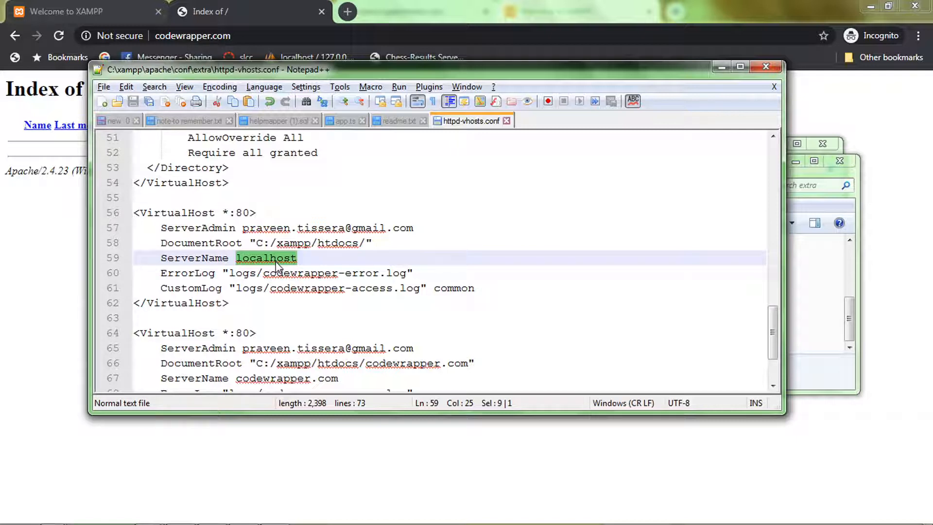
left_click(191, 272)
double_click(191, 272)
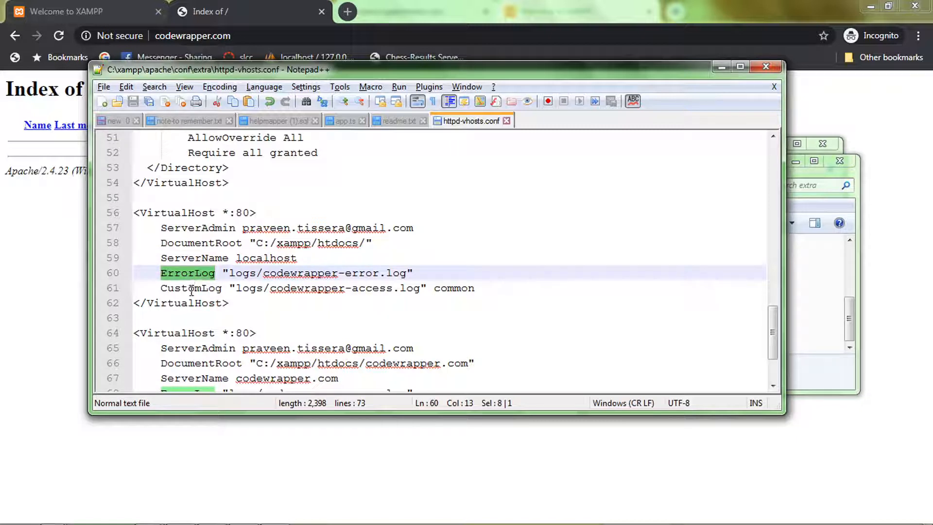
double_click(191, 288)
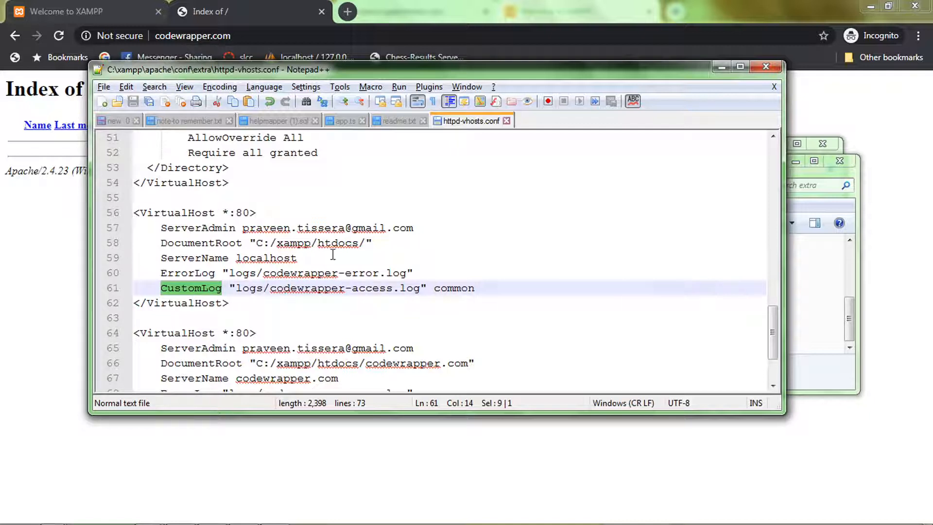
Step: Examine the second VirtualHost block's ServerName codewrapper.com and its DocumentRoot path under htdocs
scroll(330, 250, "down", 2)
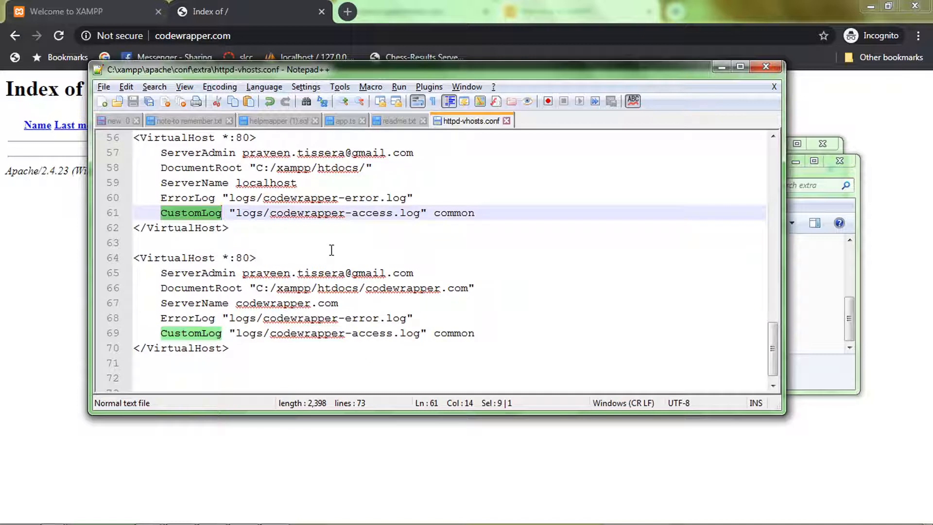
double_click(176, 262)
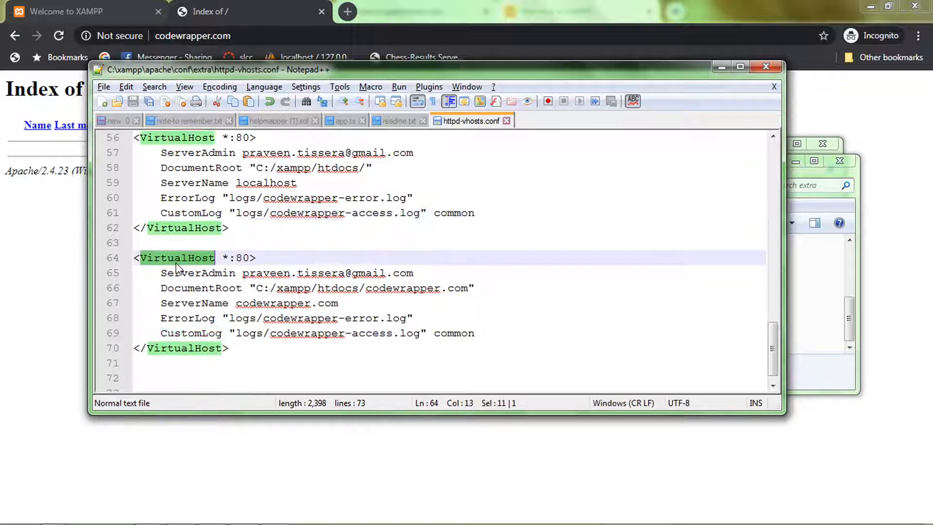
double_click(258, 304)
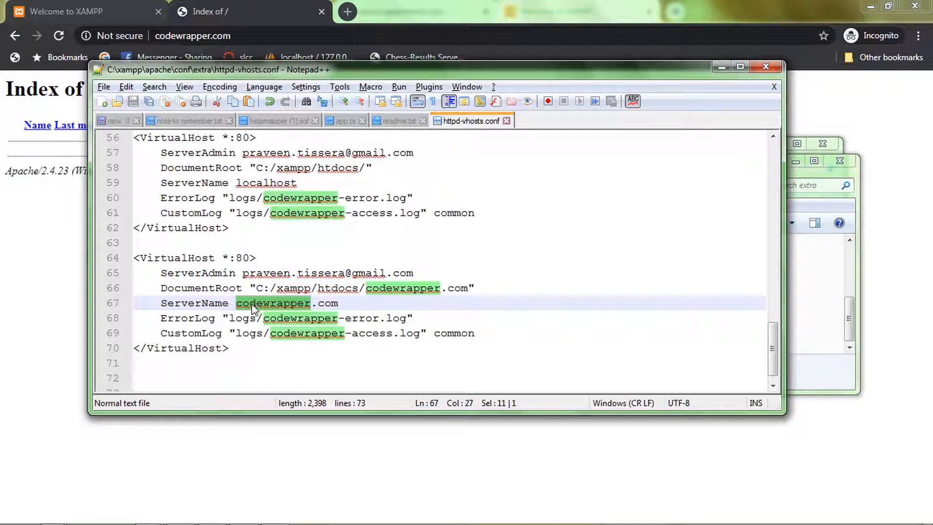
double_click(217, 288)
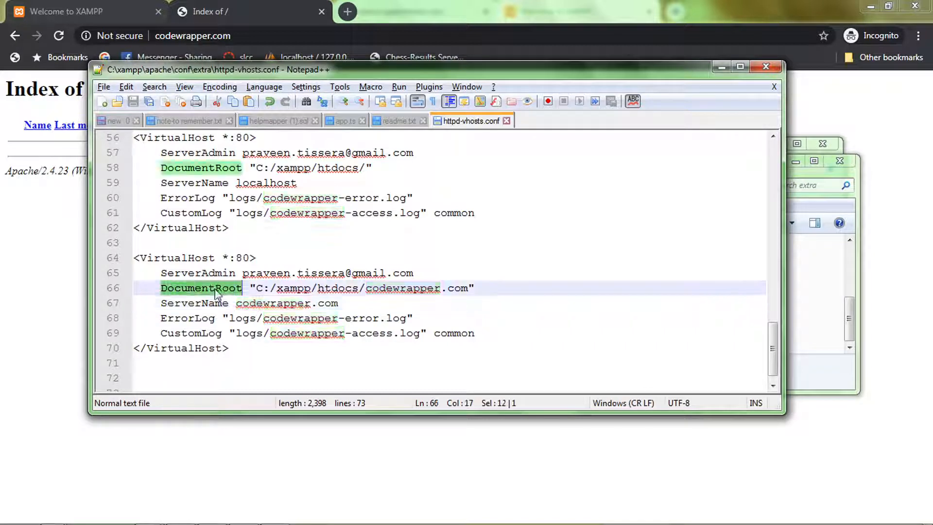
double_click(399, 289)
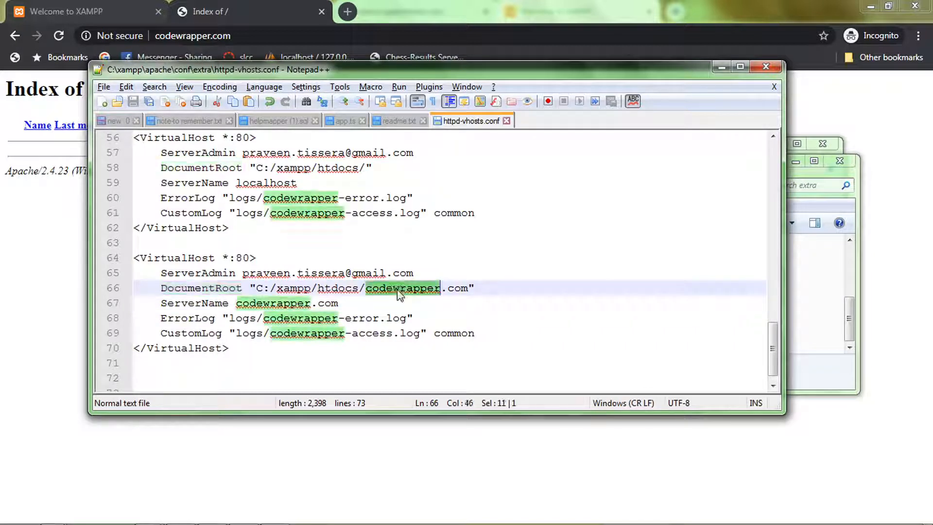
double_click(338, 290)
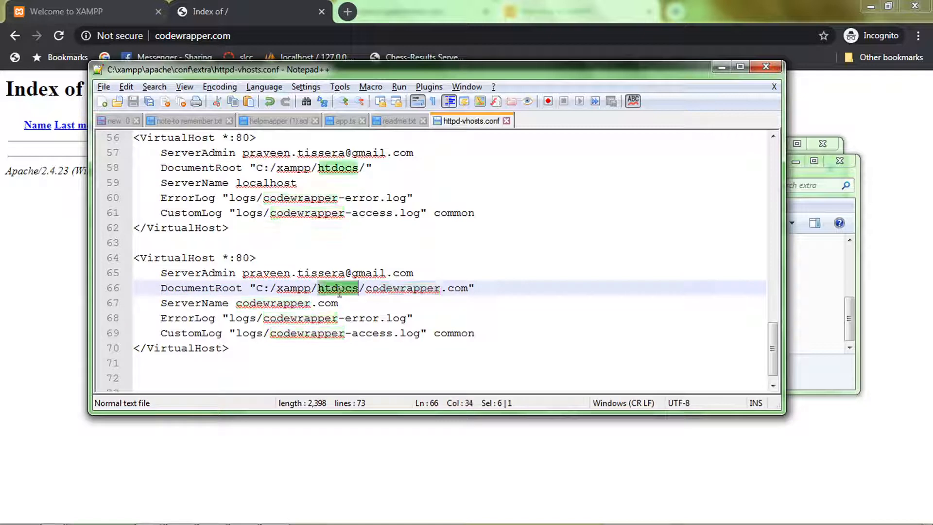
double_click(401, 295)
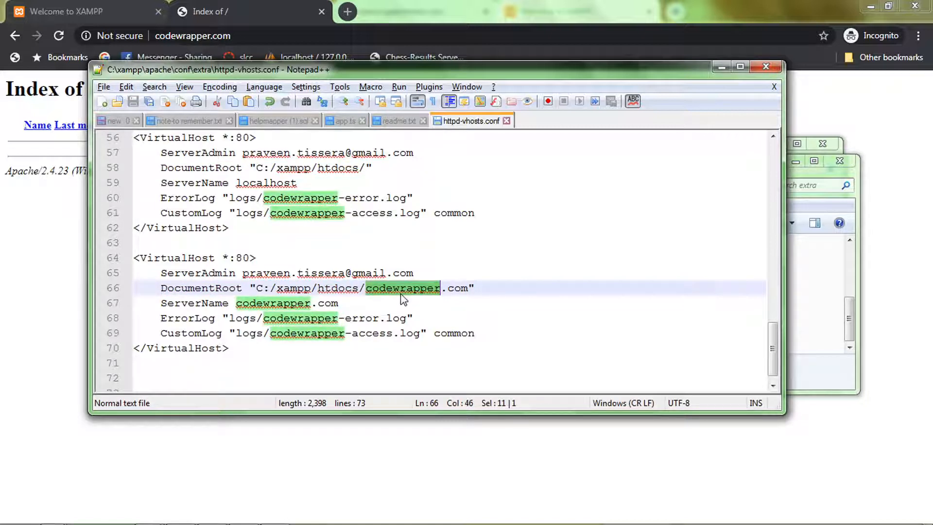
Step: Switch to the Explorer window showing the xampp extra folder, go to C:\xampp\htdocs and select the codewrapper.com folder
key("alt+Tab")
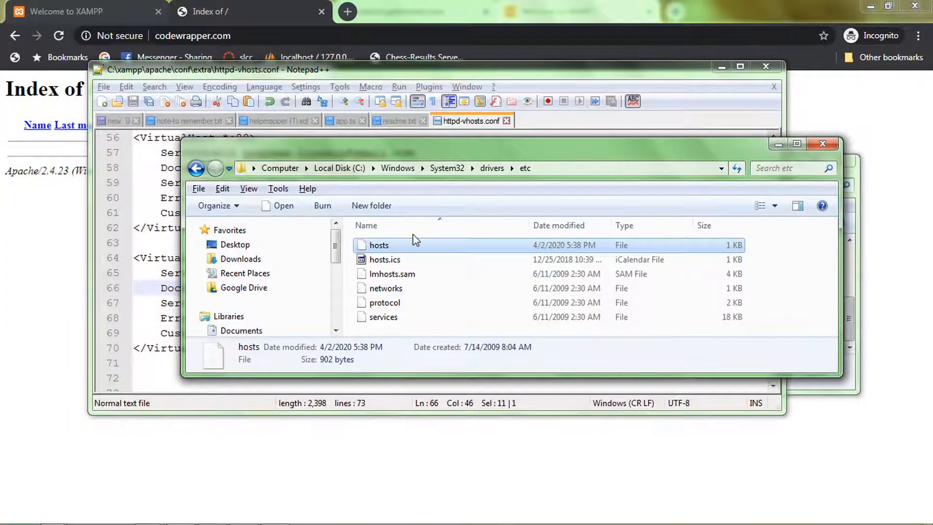
key("alt+Tab")
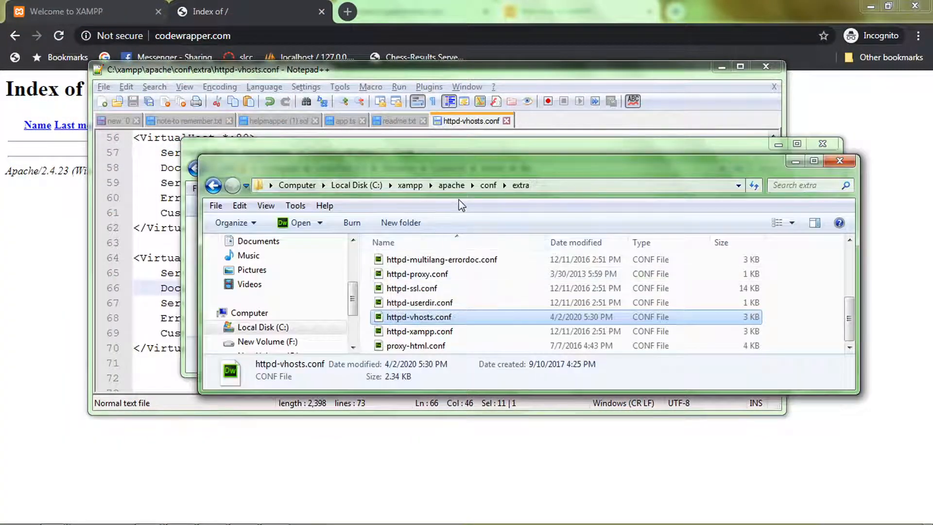
left_click(410, 185)
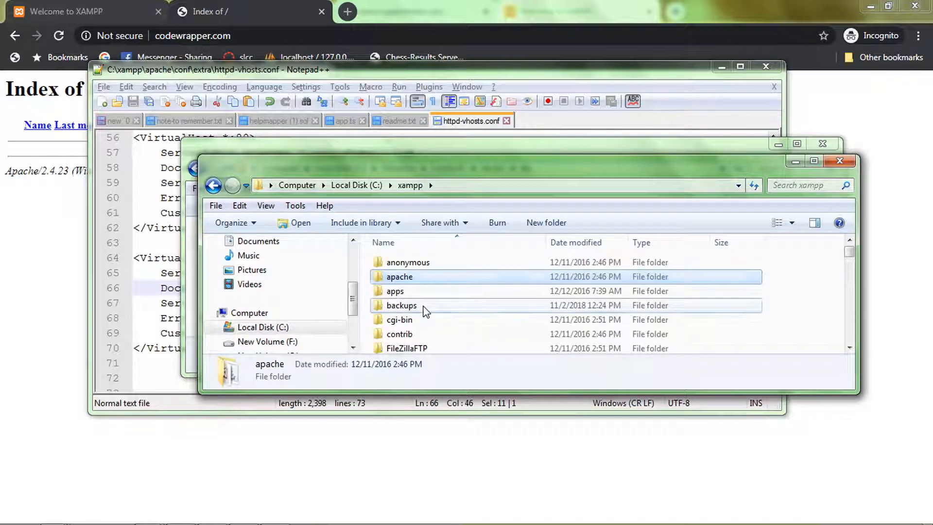
left_click(401, 305)
key("h")
key("Return")
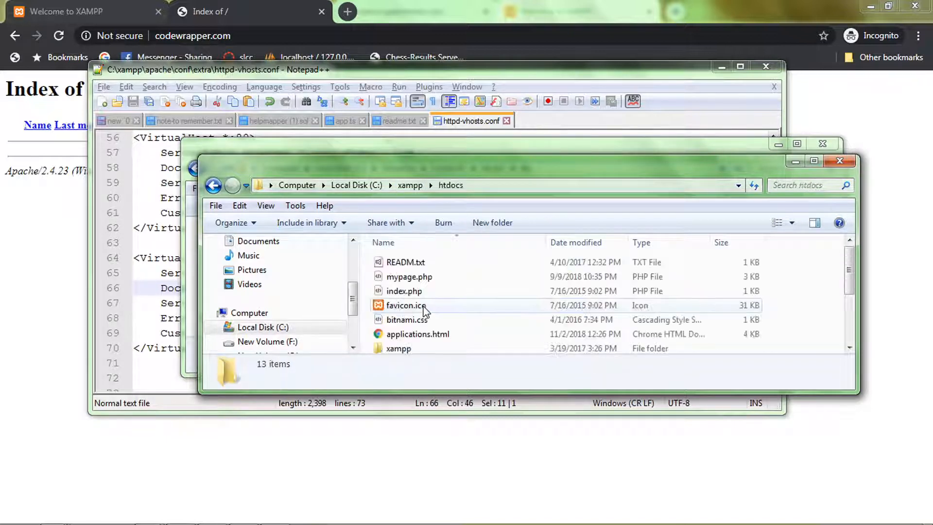
left_click(424, 305)
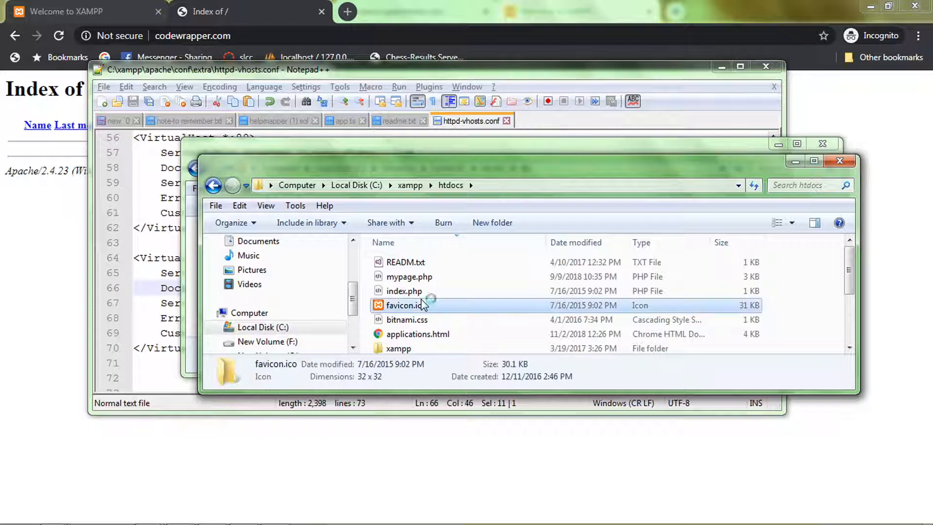
key("c")
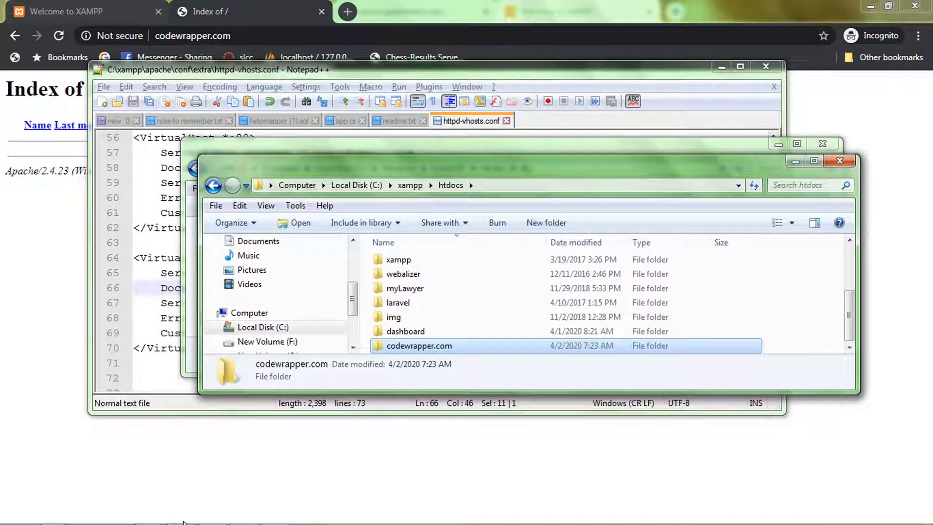
Step: Switch to the XAMPP Control Panel and restart Apache by stopping and starting it
key("super")
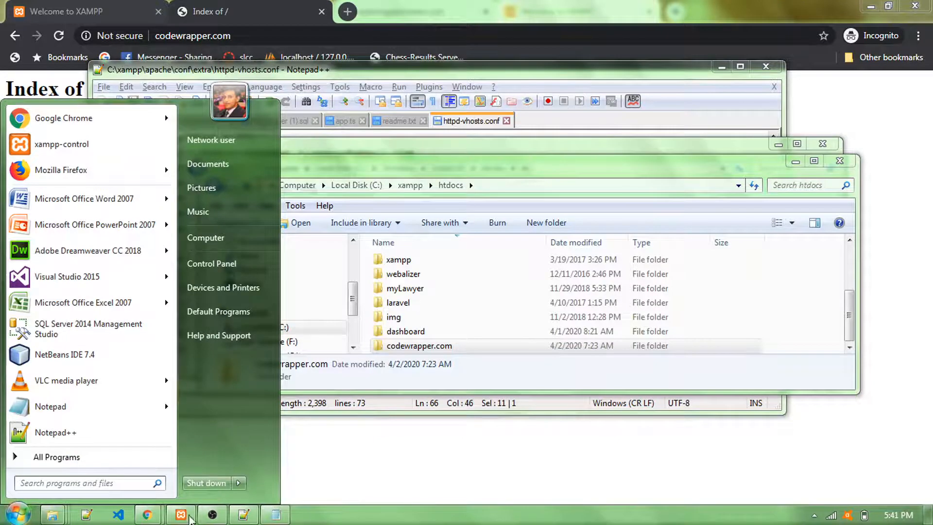
left_click(187, 519)
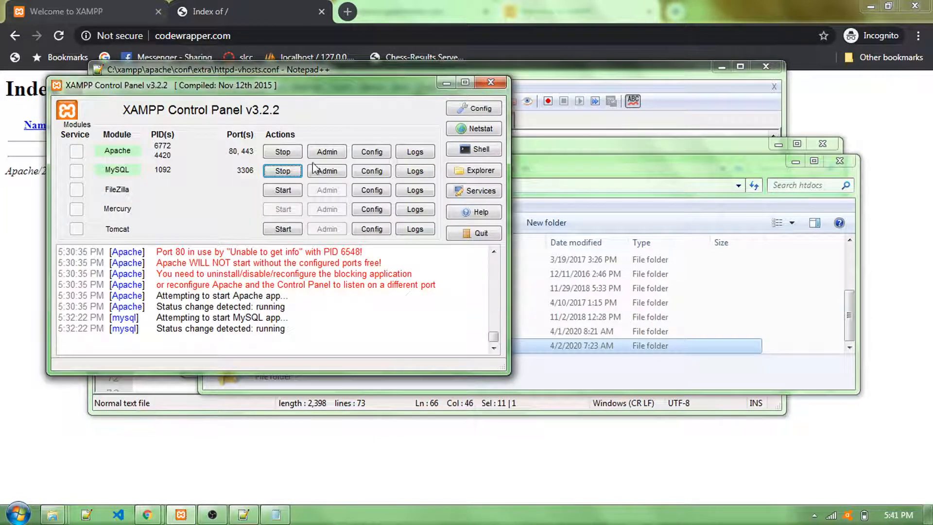
left_click(291, 154)
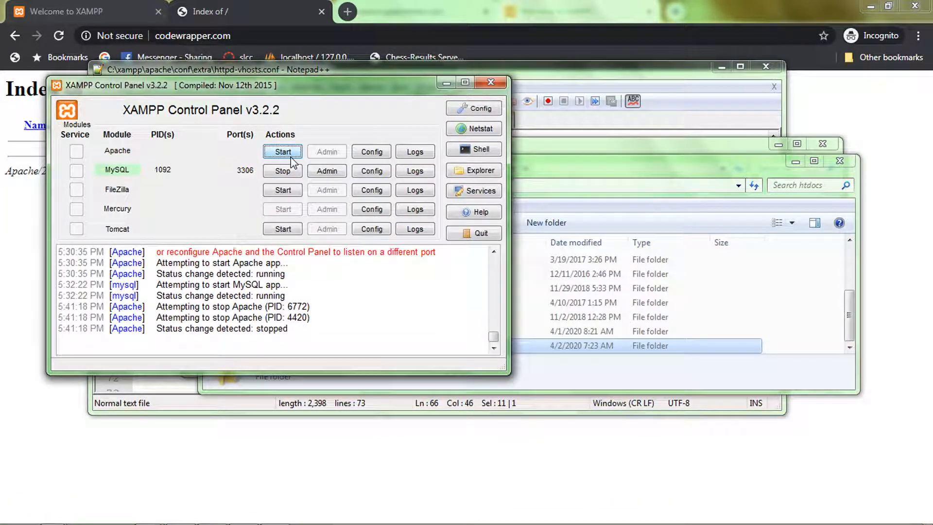
left_click(287, 153)
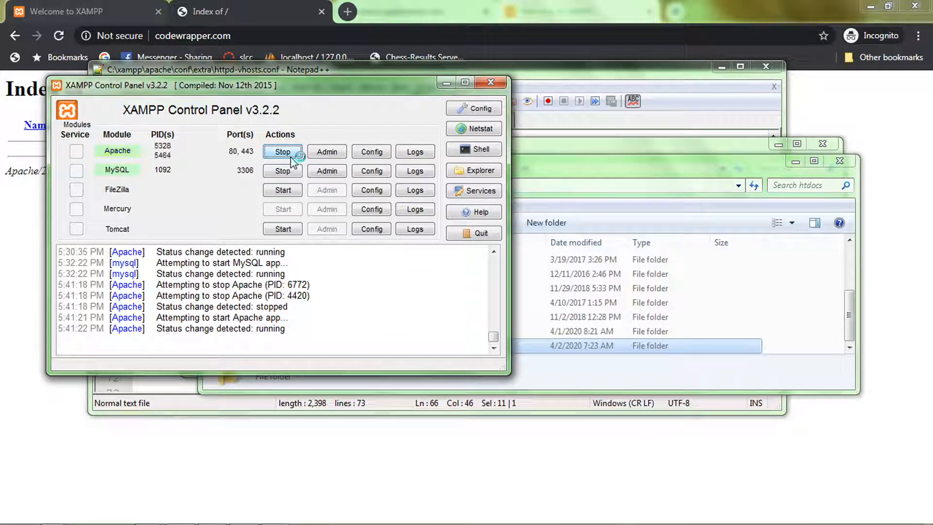
Step: View the codewrapper.com page in Chrome, and open C:\xampp\htdocs\codewrapper.com in Explorer to compare its contents
left_click(280, 6)
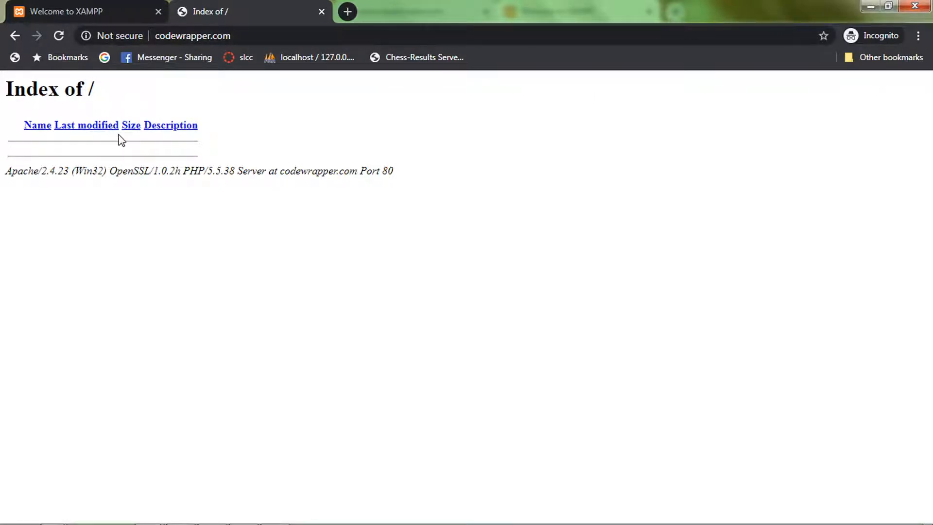
key("alt+Tab")
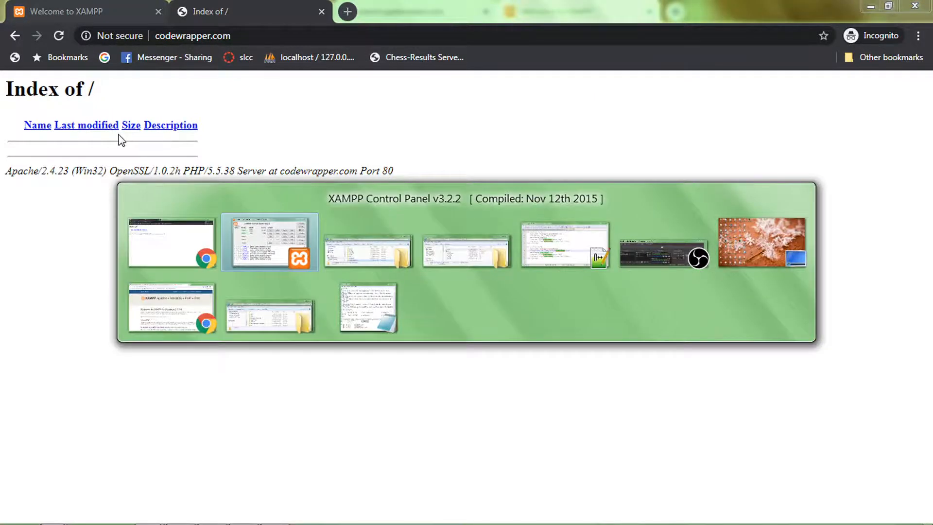
key("alt+Tab")
key("alt+Tab")
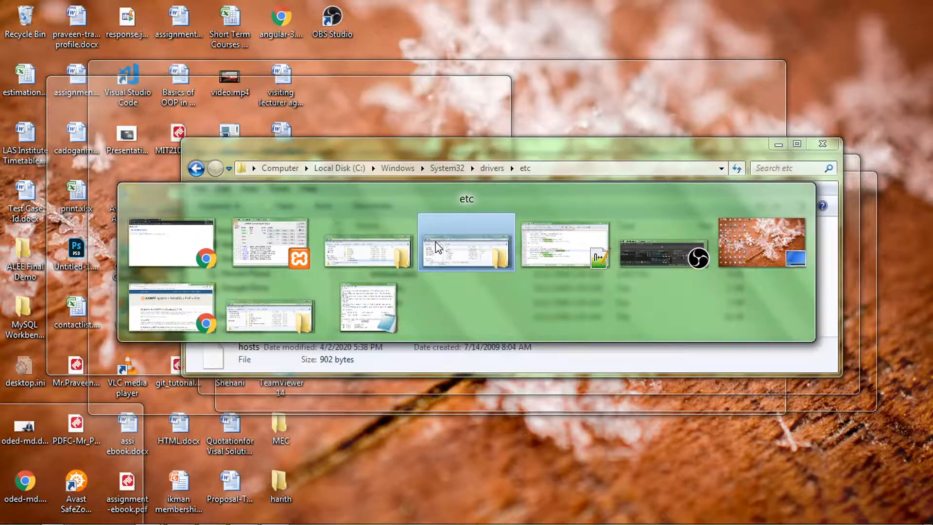
left_click(390, 246)
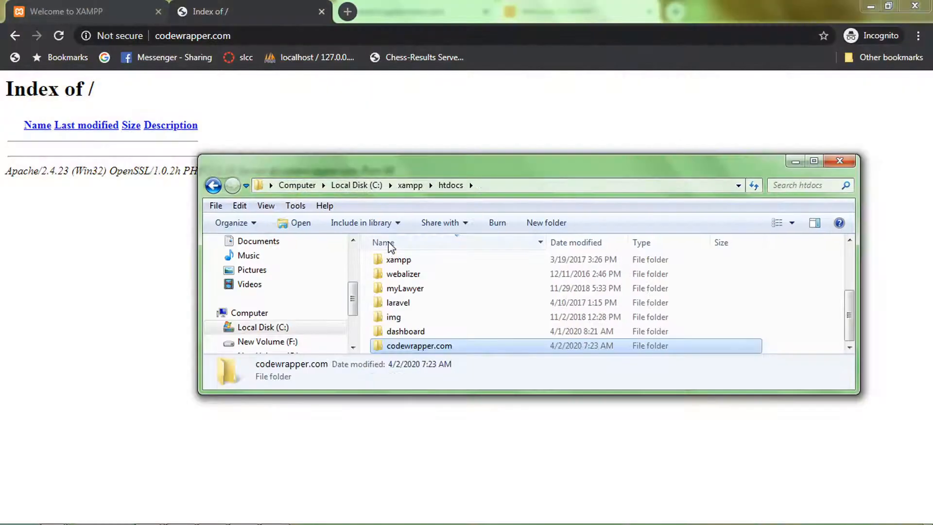
double_click(420, 347)
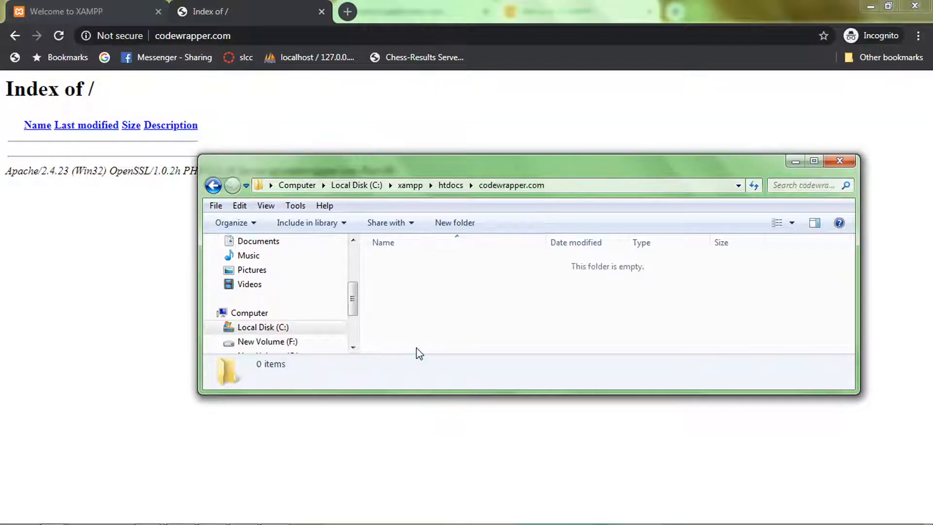
Step: Switch to Notepad++, create a new blank document and start saving it under a new name
mouse_move(21, 516)
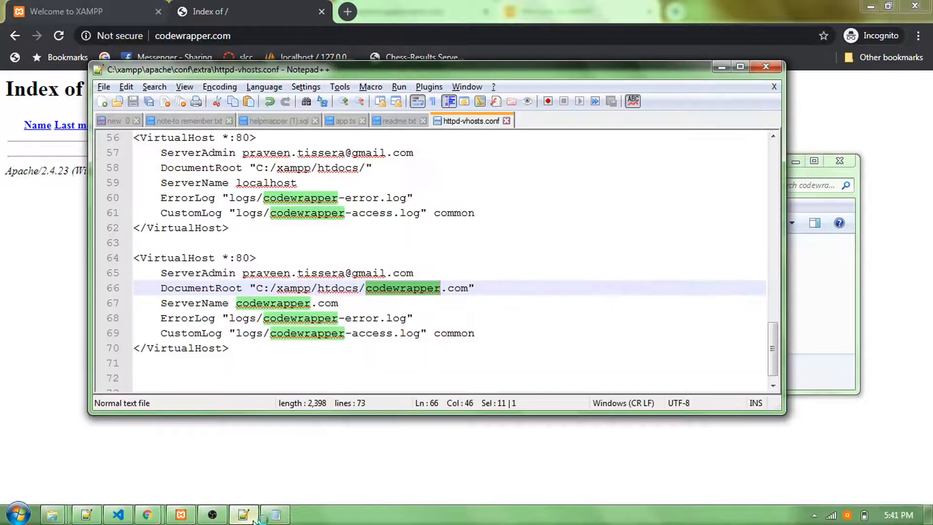
left_click(102, 101)
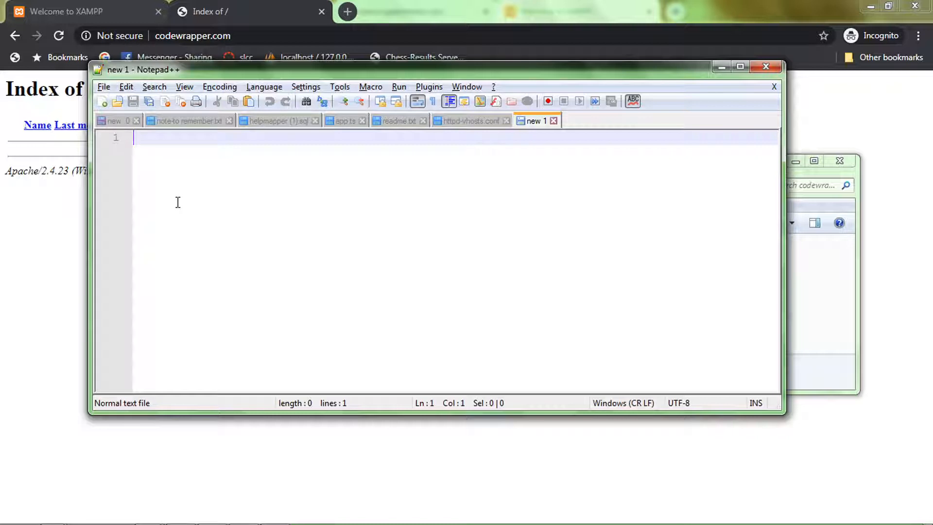
left_click(104, 87)
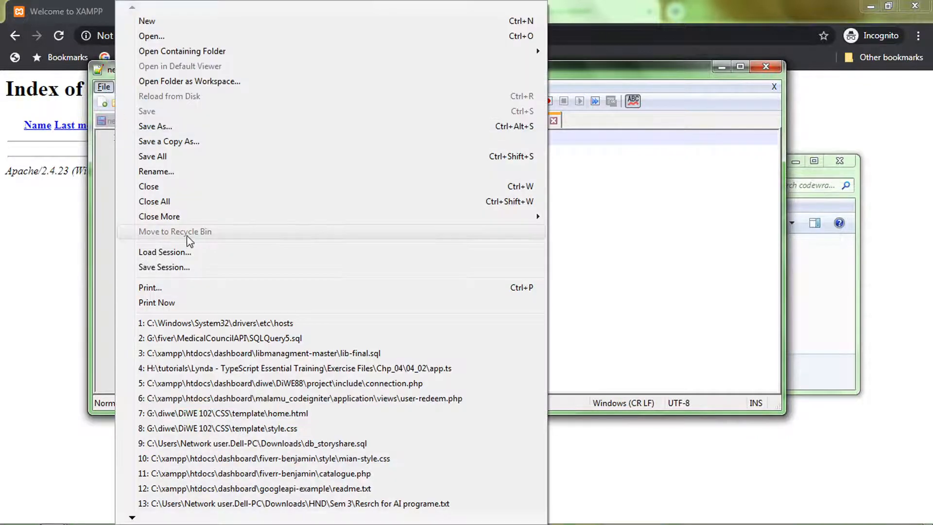
left_click(177, 127)
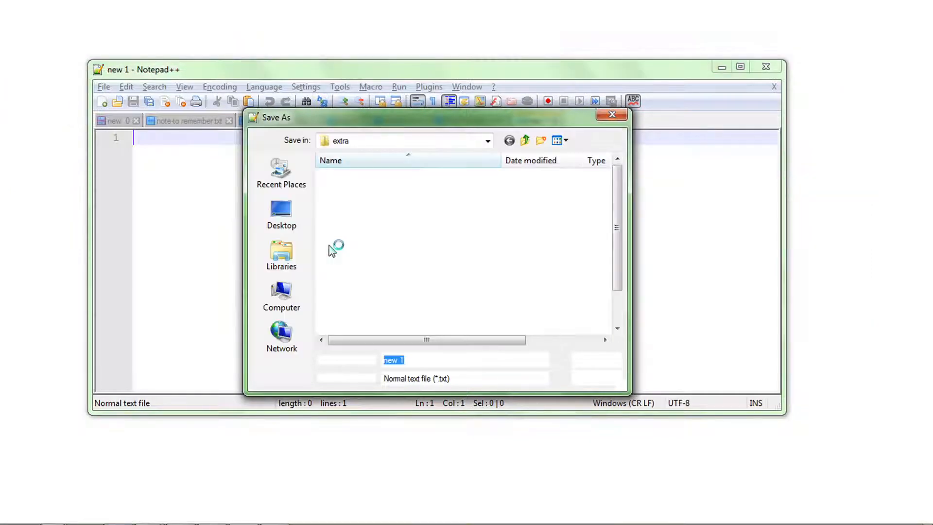
Step: Set the save location to the C:\xampp\htdocs\codewrapper.com folder
left_click(282, 294)
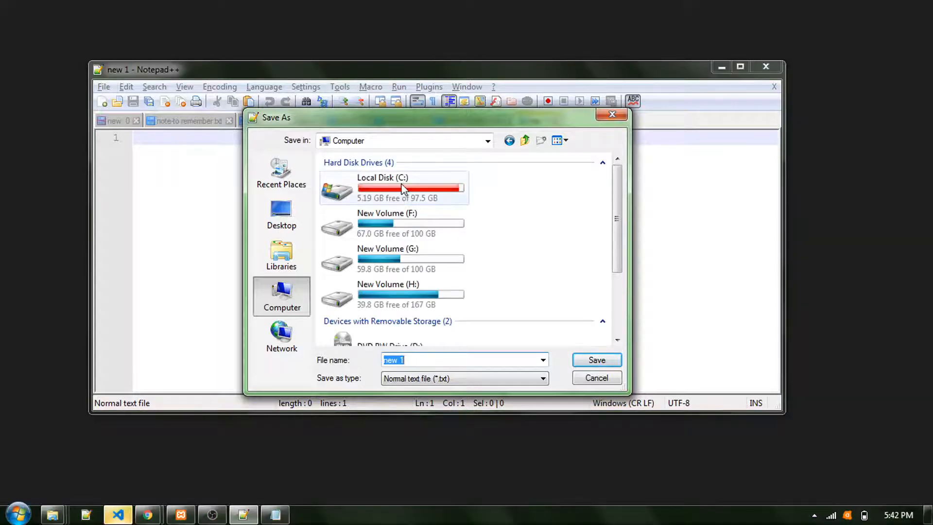
double_click(402, 186)
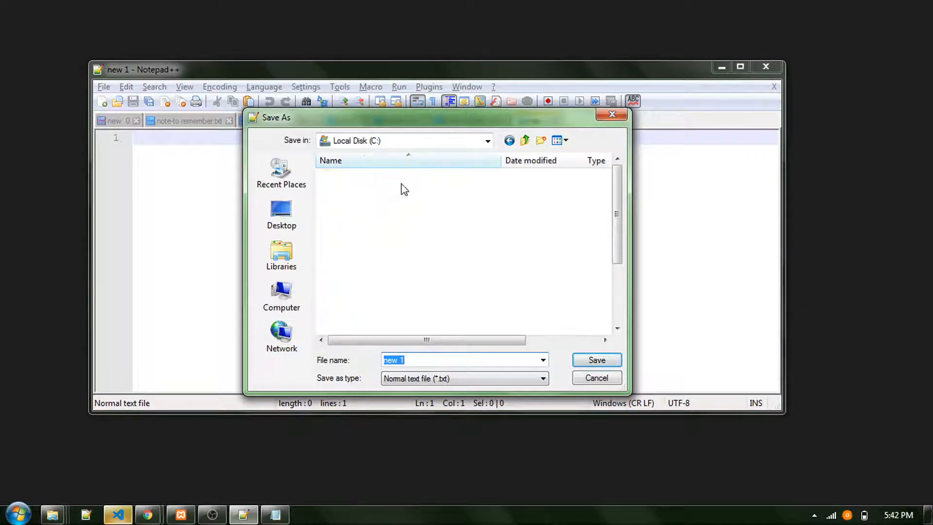
left_click(398, 246)
scroll(399, 245, "down", 3)
key("x")
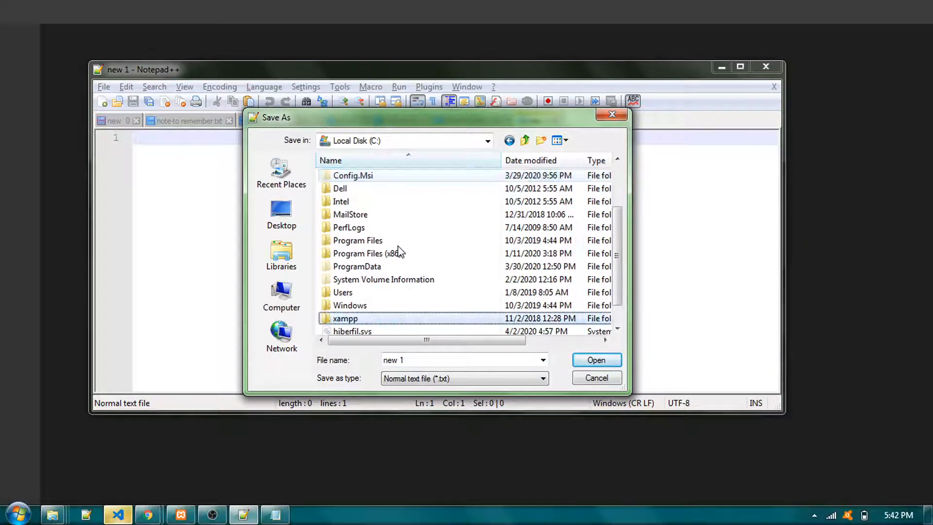
key("Return")
key("h")
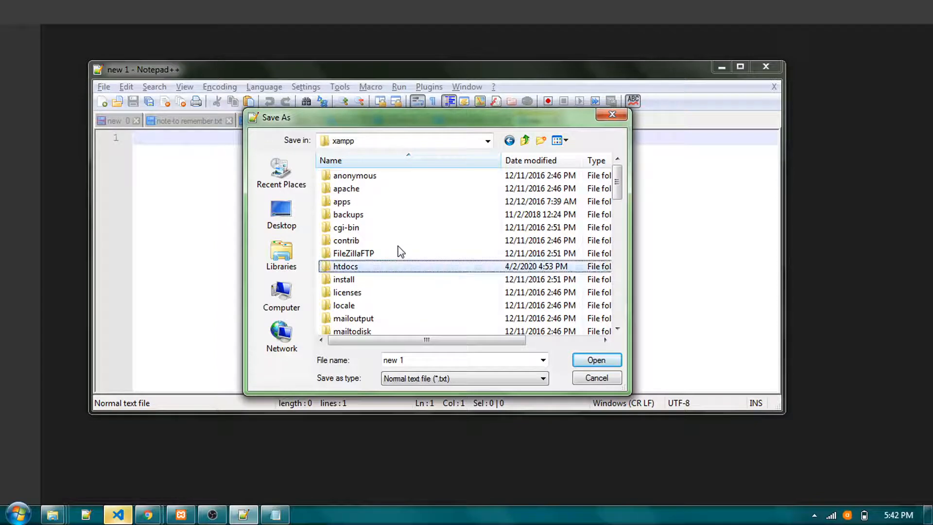
key("Return")
key("c")
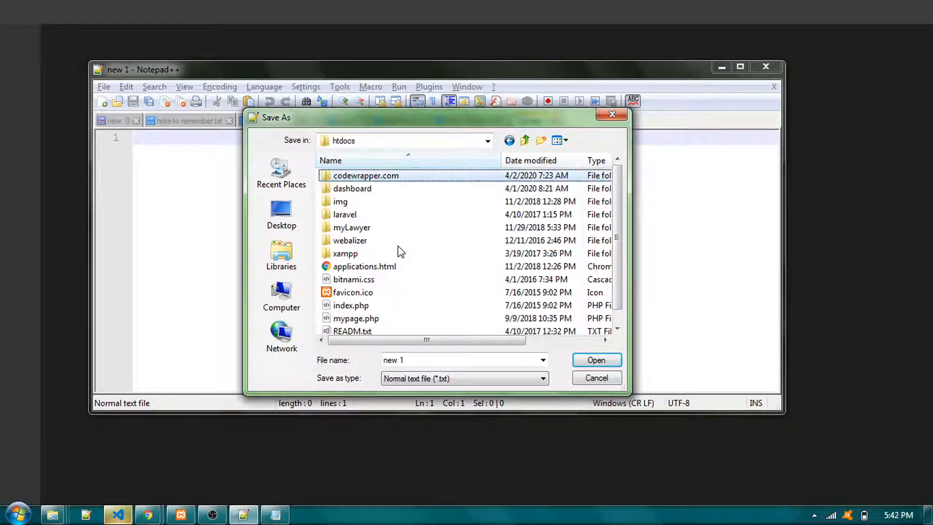
key("Return")
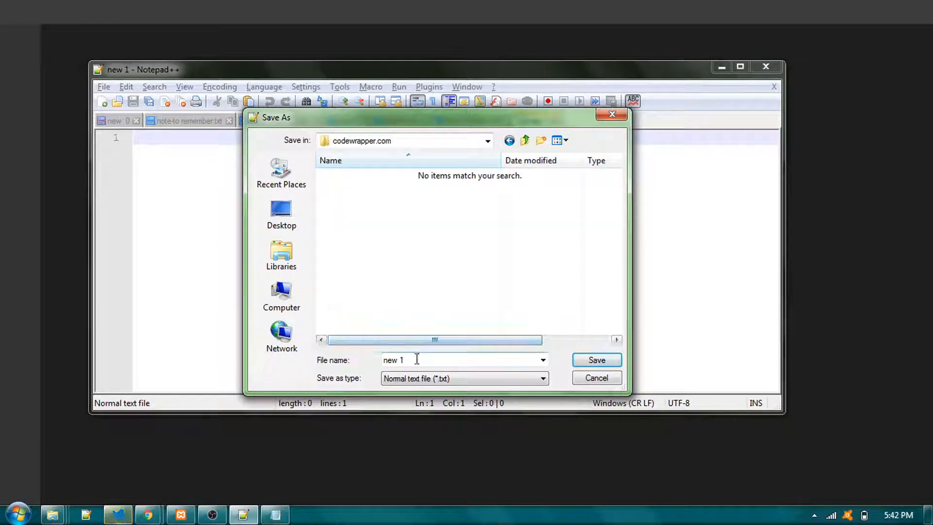
Step: Name the new file index.html and save it in the codewrapper.com folder
left_click(416, 359)
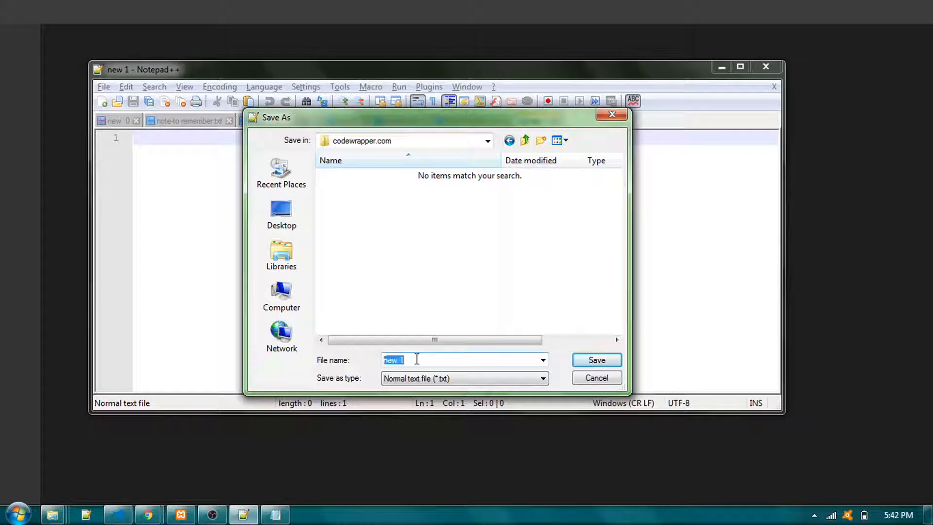
type("index")
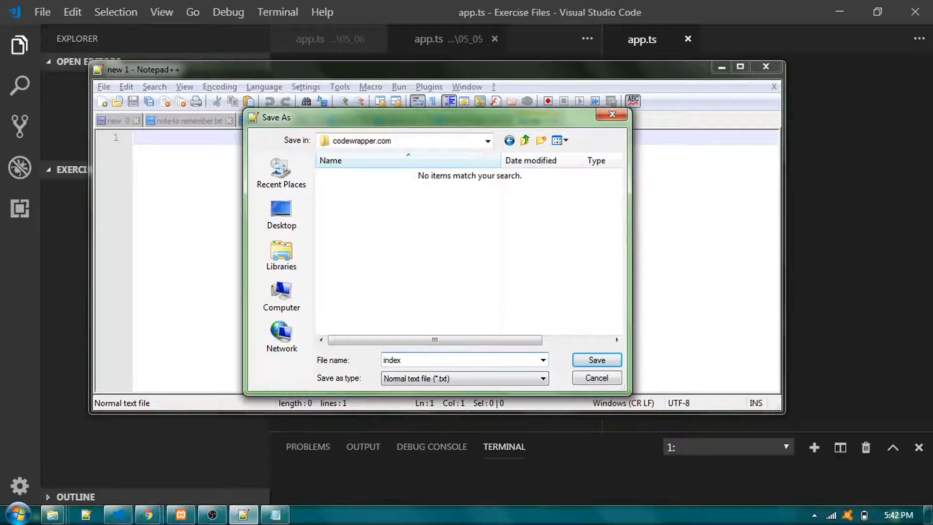
type(".html")
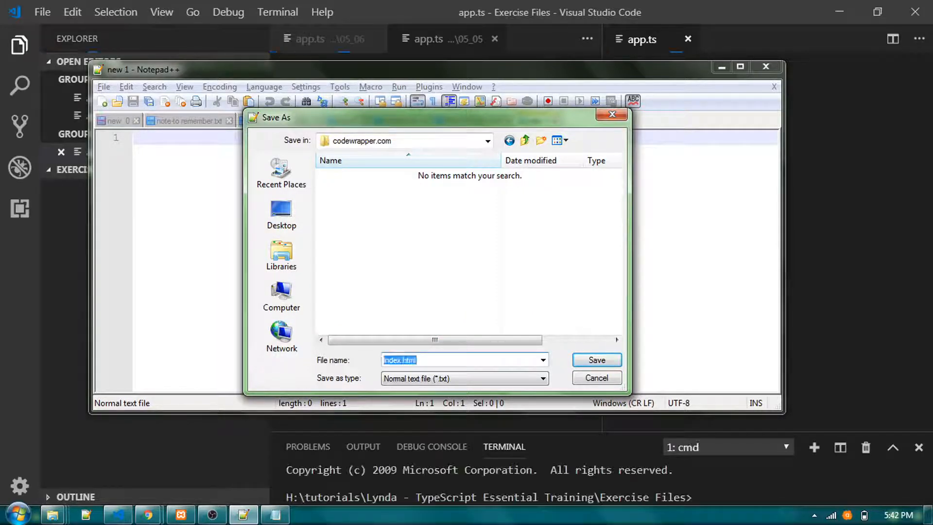
key("Return")
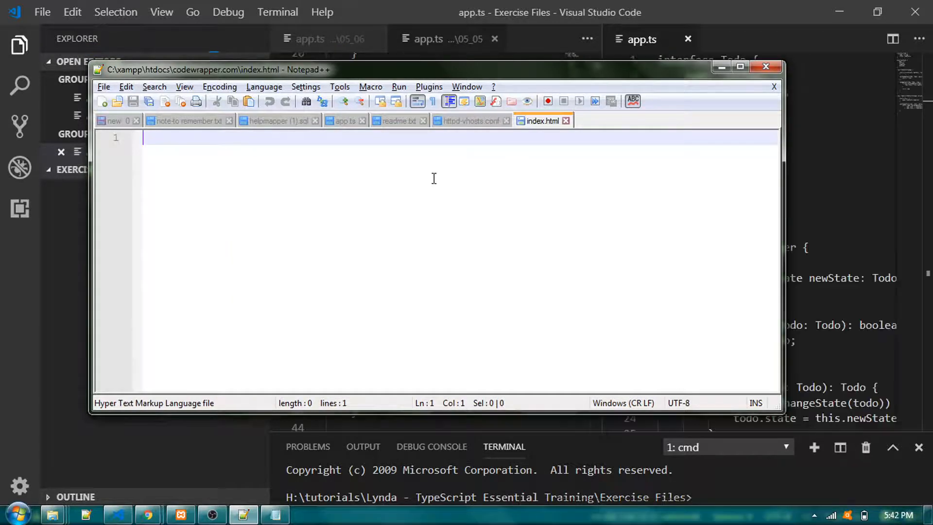
Step: Enter the declaration <!Docttype html> on the first line of index.html, followed by a blank line
type("h")
key("BackSpace")
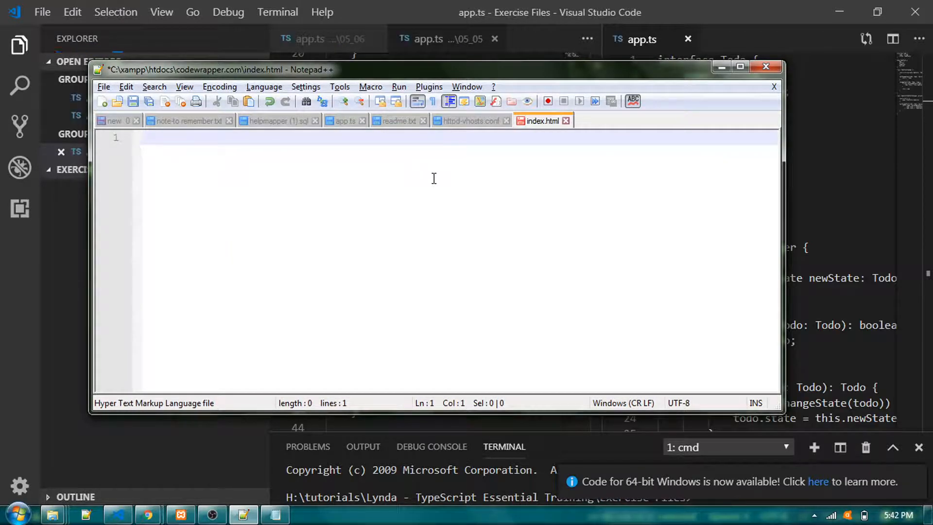
type("<")
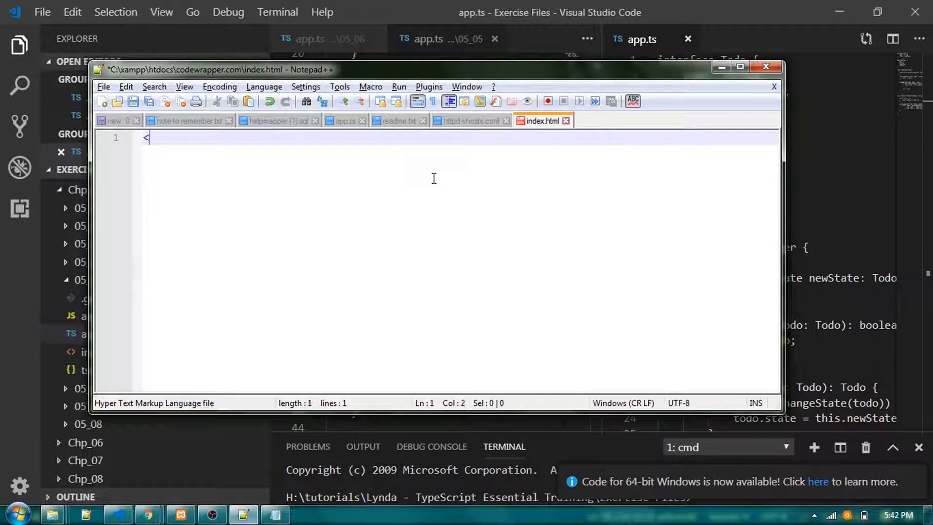
type("!Doct")
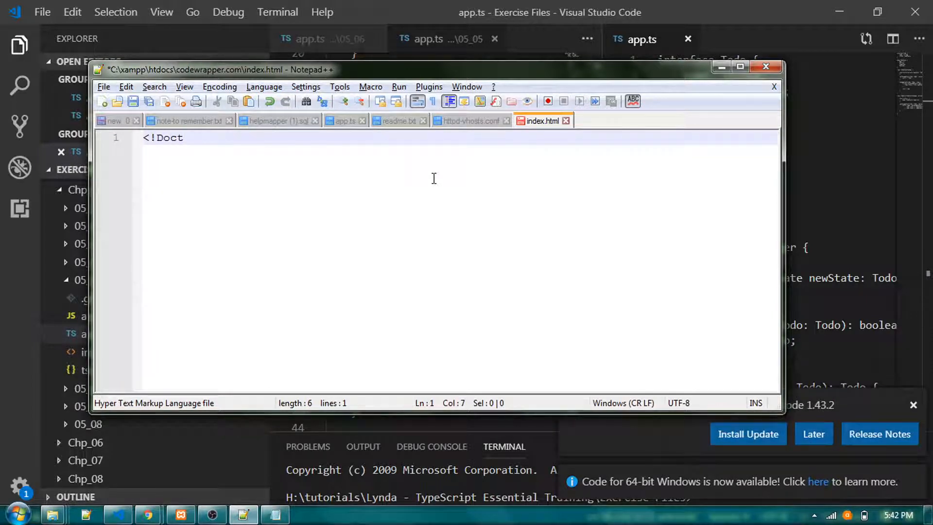
type("type html>")
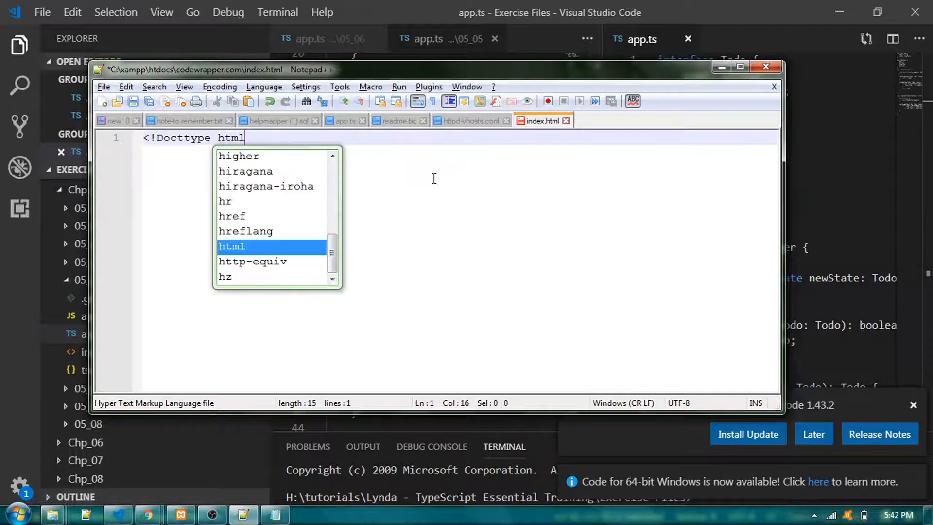
key("Return")
key("Return")
Step: Add an <html></html> element below the declaration, with its tags on separate lines and an indented empty line between them
type("<ht")
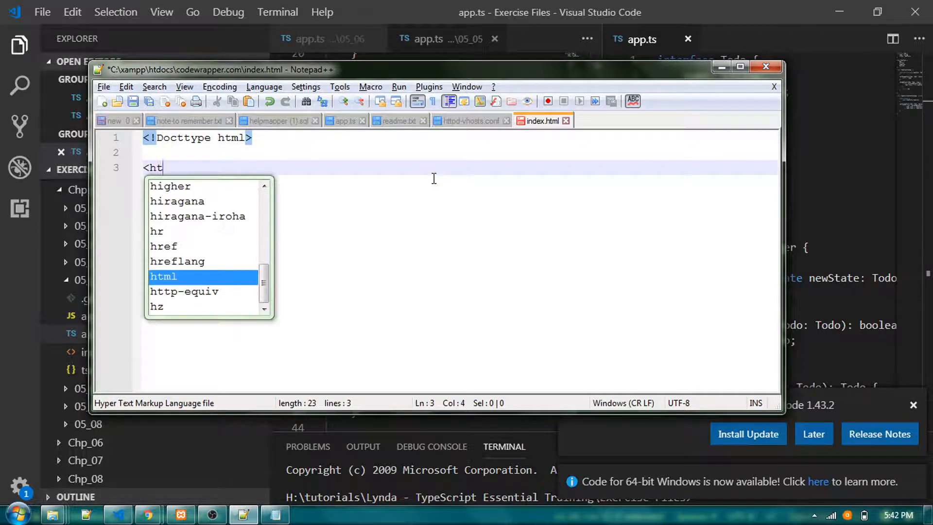
key("Return")
type("><")
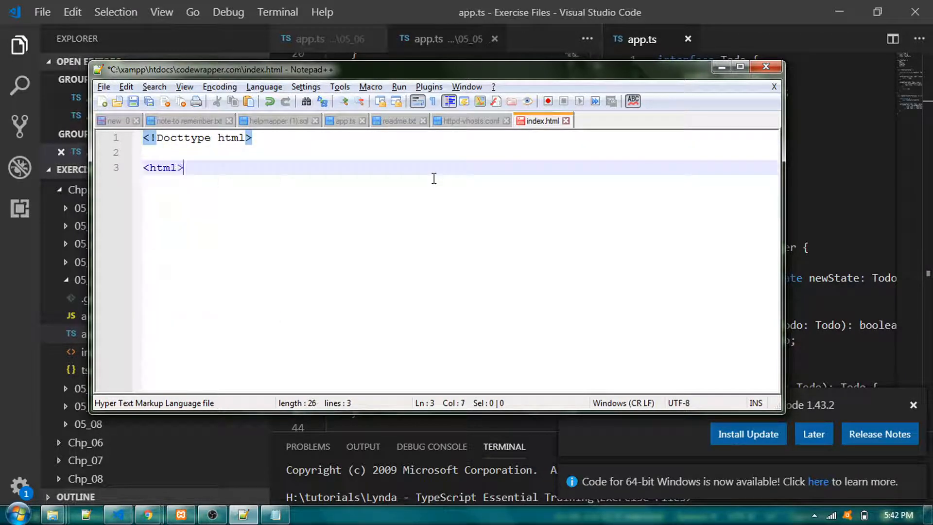
type("/htmk")
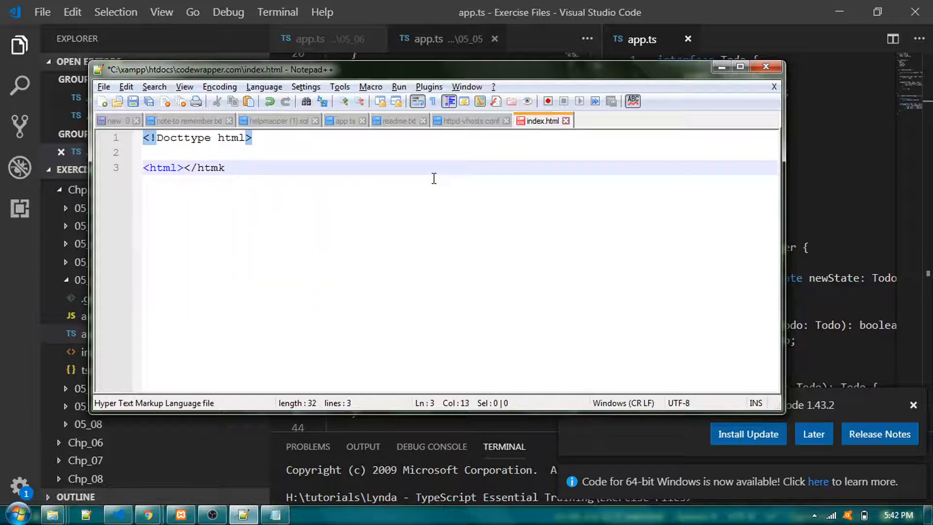
type("l>")
key("Left")
key("Left")
key("Left")
key("Left")
key("Left")
key("Left")
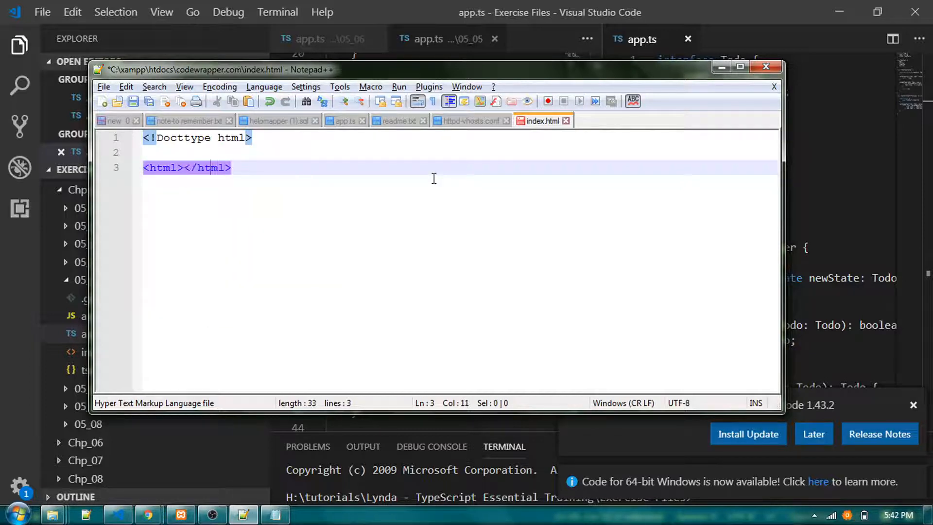
key("Return")
key("Return")
key("Up")
key("Tab")
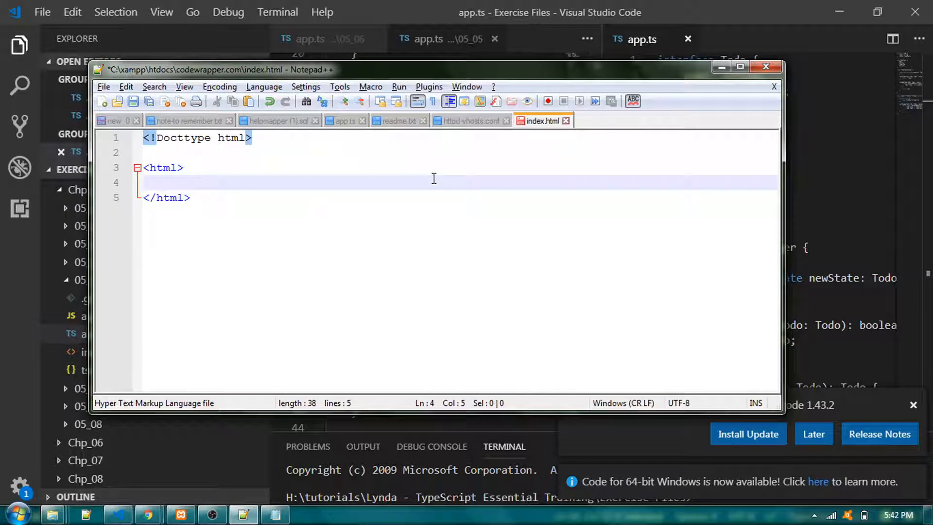
Step: Add an indented <head></head> element inside the html element, with an empty line between its tags
type("<head")
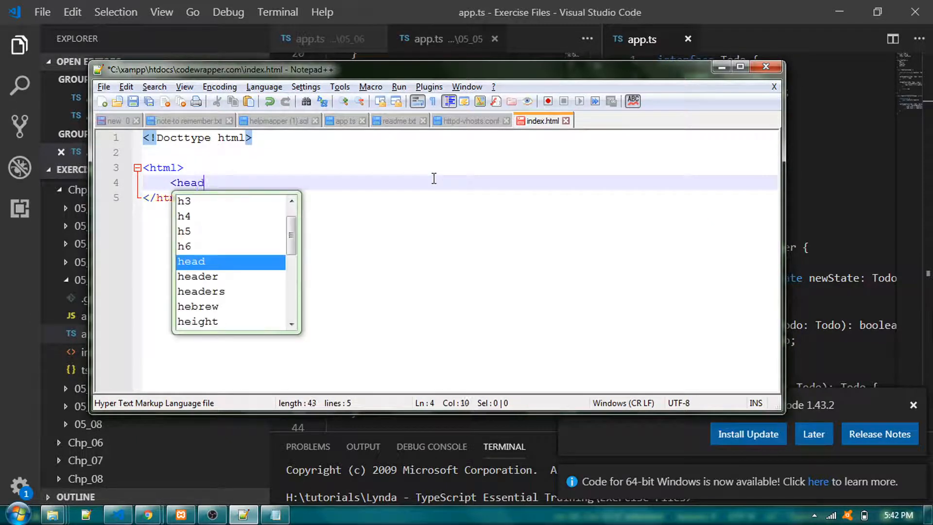
type("></")
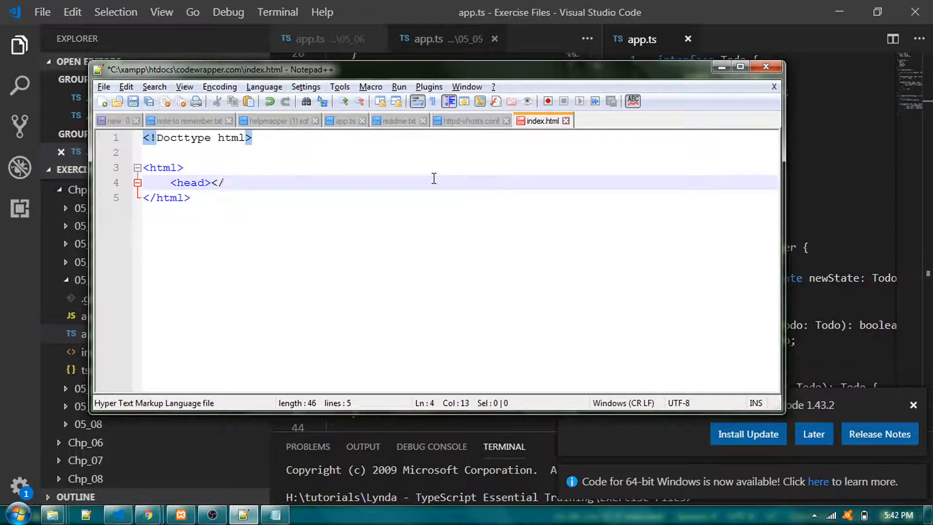
type("head>")
key("Left")
key("Left")
key("Left")
key("Return")
key("Return")
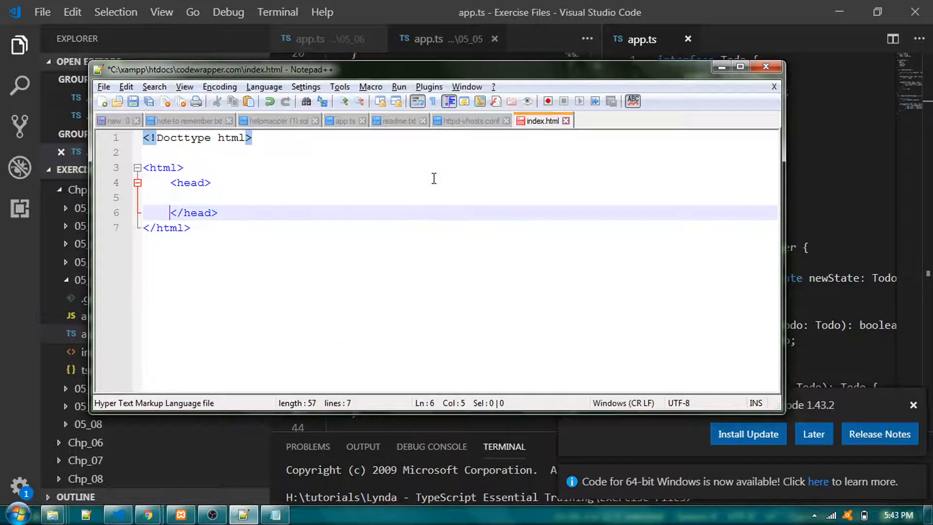
key("Up")
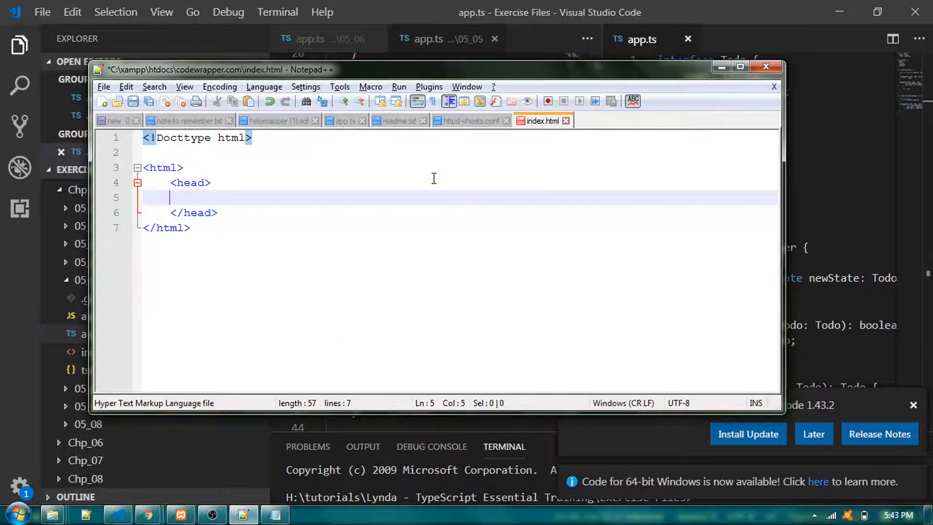
Step: Add a <body></body> element below the head element, with an indented empty line between its tags
key("Down")
key("End")
key("Return")
type("<")
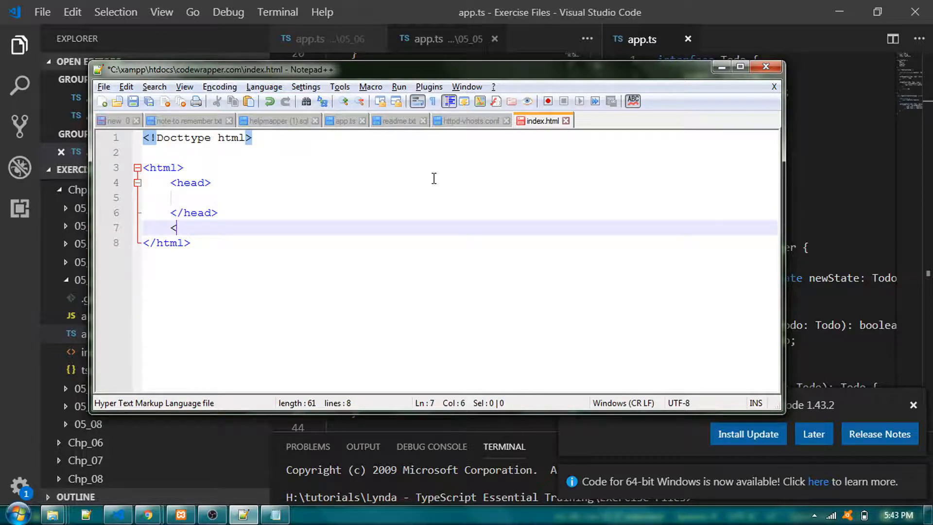
type("body>")
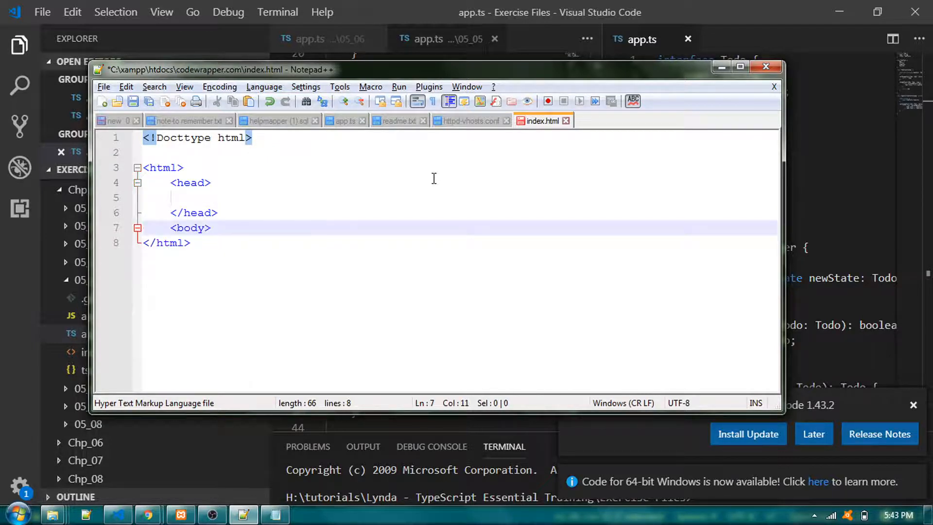
type("</body")
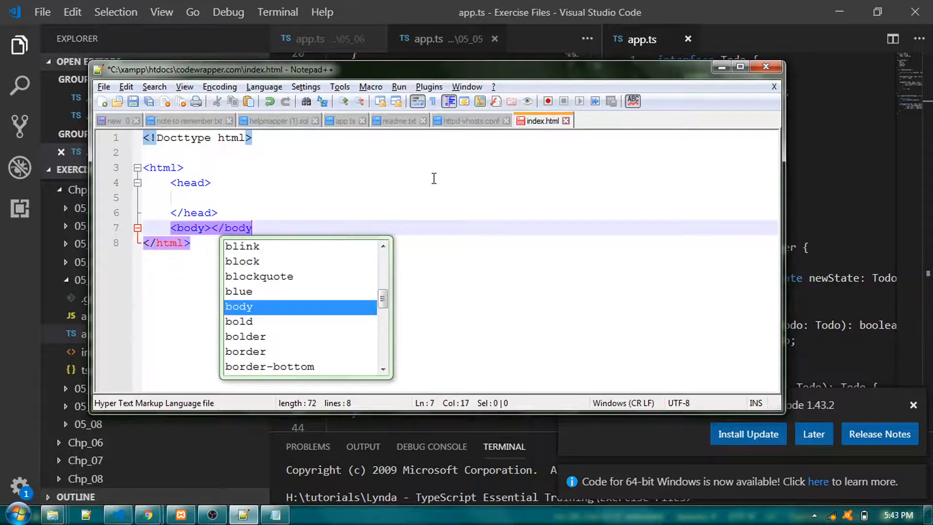
type(">")
key("Left")
key("Left")
key("Left")
key("Left")
key("Left")
key("Left")
key("Left")
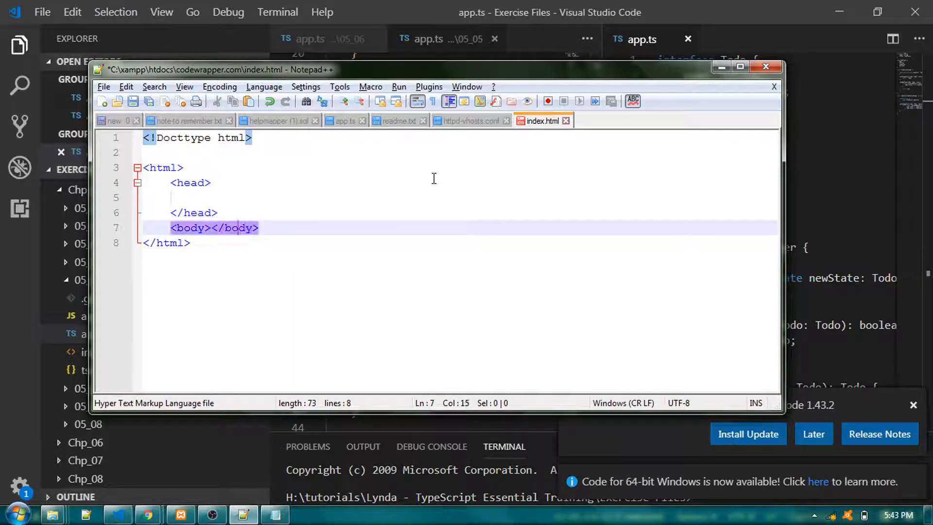
key("Return")
key("Return")
key("Up")
key("Tab")
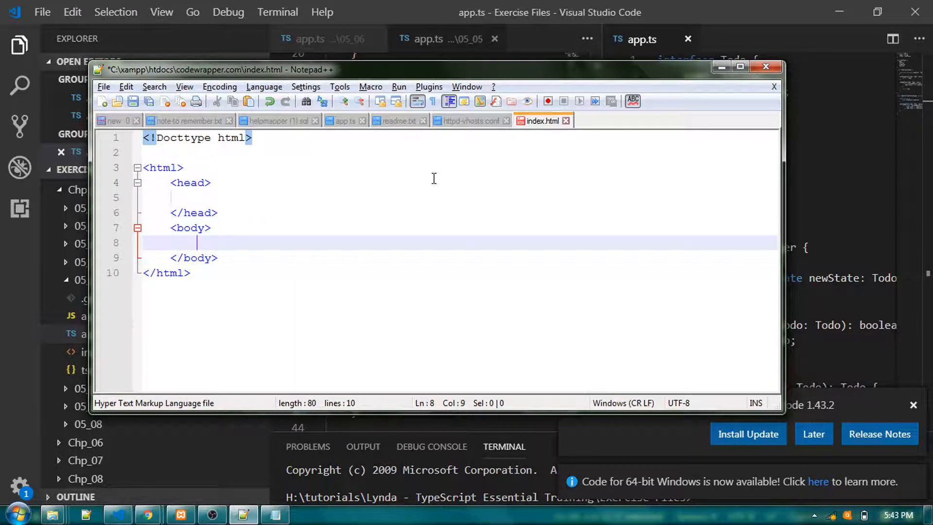
Step: Add an <h1></h1> element inside the body of index.html containing the text "hello code wrapper"
type("<")
key("BackSpace")
type("<")
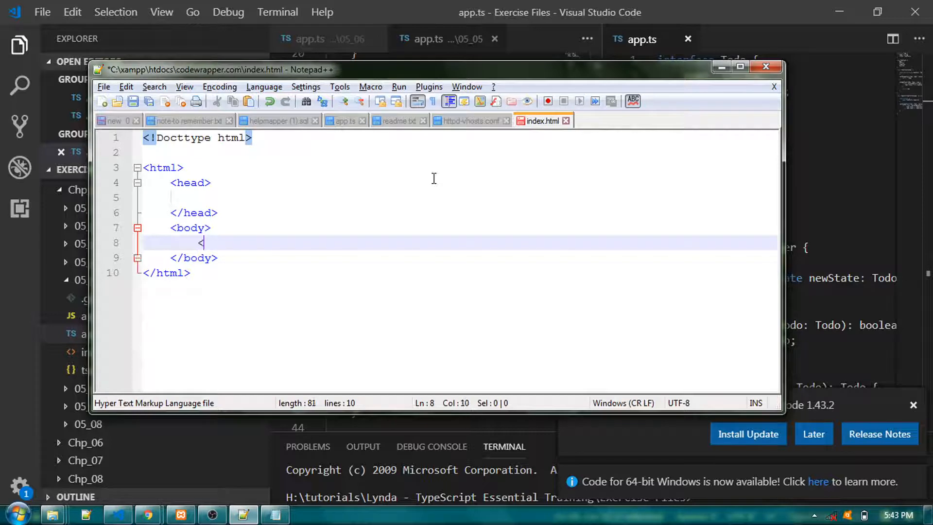
type("h1")
type("></")
type("h1>")
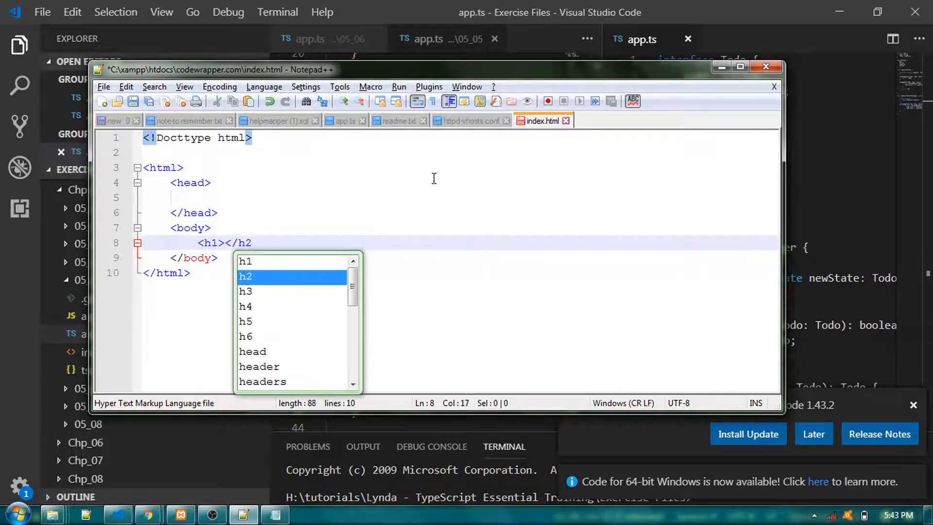
key("Left")
key("Left")
key("Left")
key("Left")
key("Left")
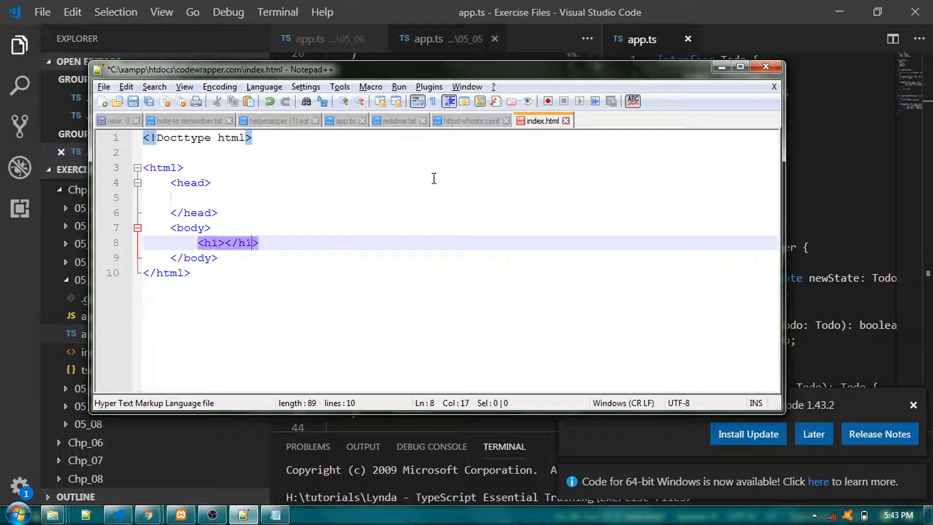
type("hello code w")
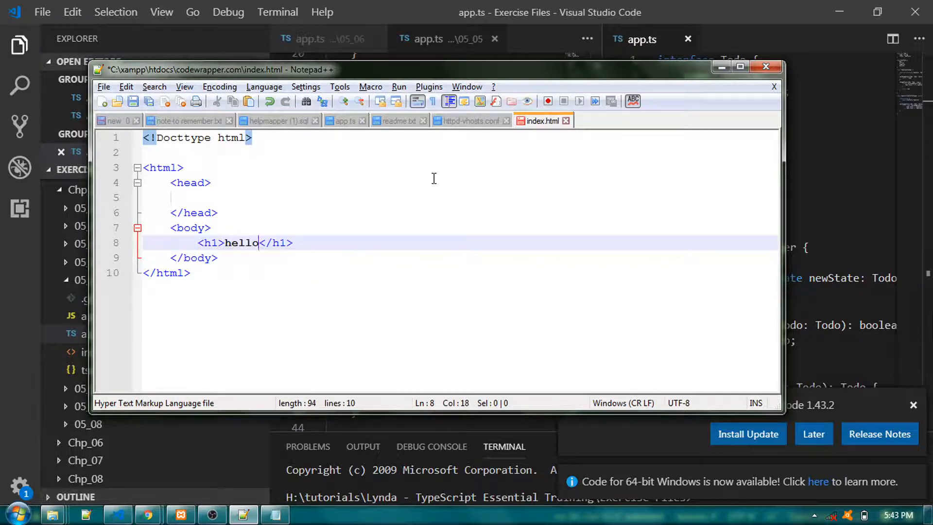
type("rapper")
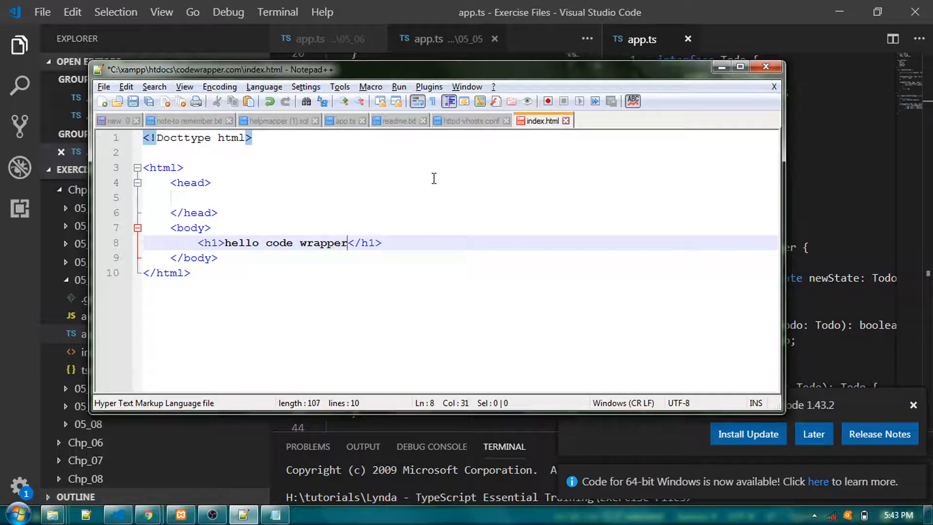
Step: Save index.html, switch to Chrome and reload codewrapper.com to check the page heading
key("ctrl+s")
key("alt+Tab")
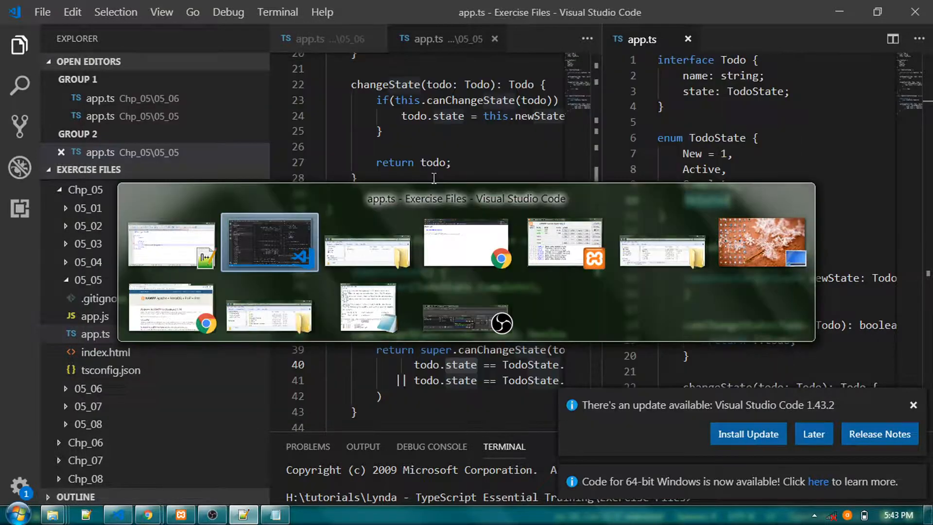
key("alt+Tab")
key("alt+Tab")
left_click(65, 37)
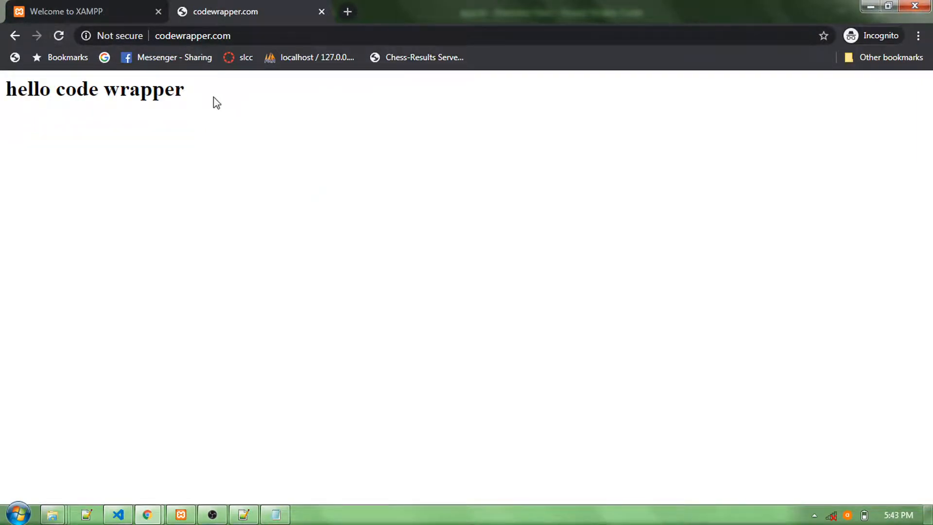
left_click_drag(195, 107, 1, 95)
left_click(160, 235)
Step: Switch to the hosts file in Notepad and start a new line after the codewrapper.com entry
key("alt+Tab")
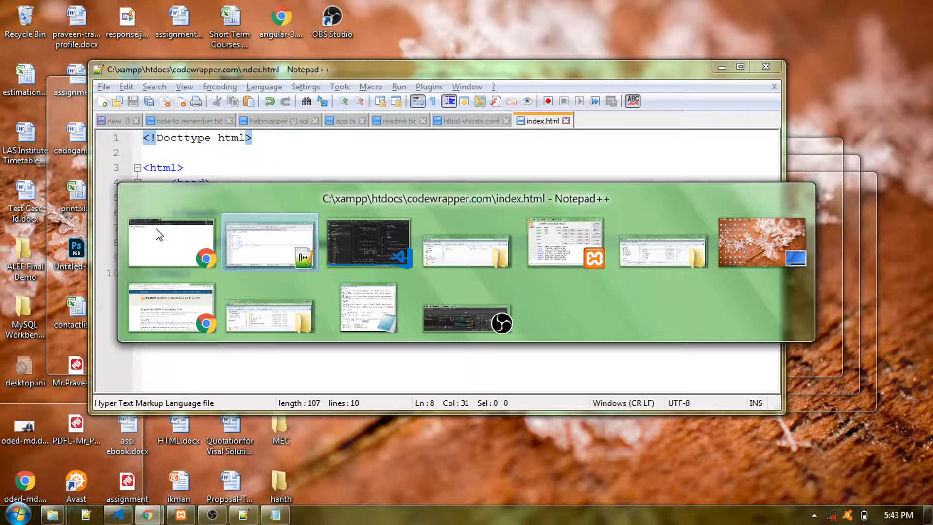
key("alt+Tab")
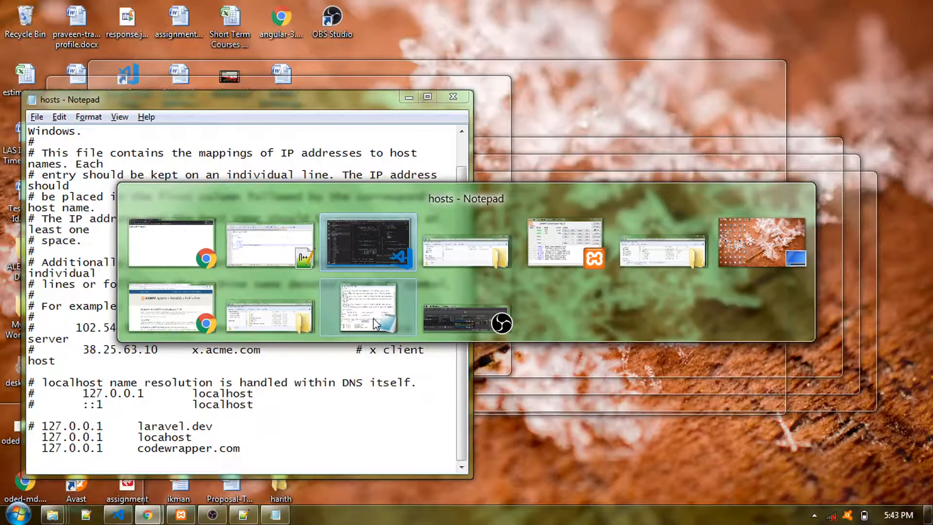
left_click(373, 318)
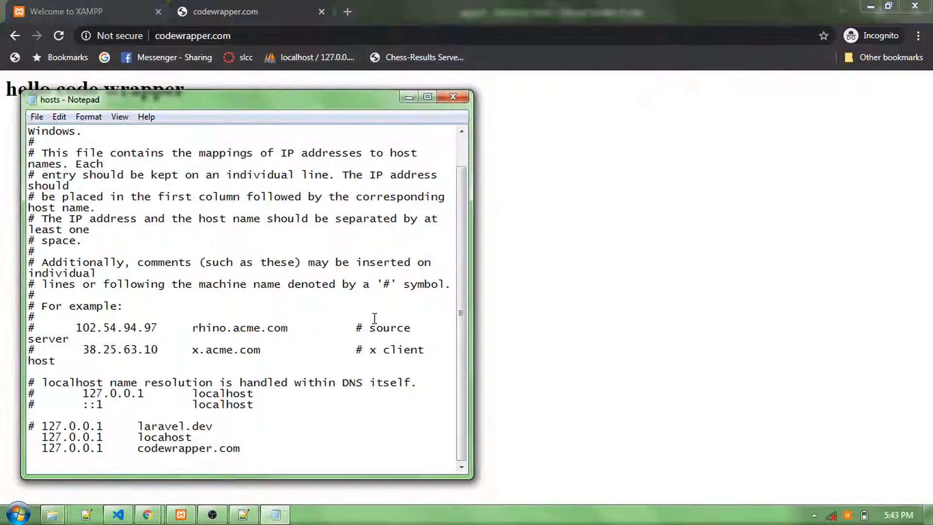
left_click(246, 448)
key("Return")
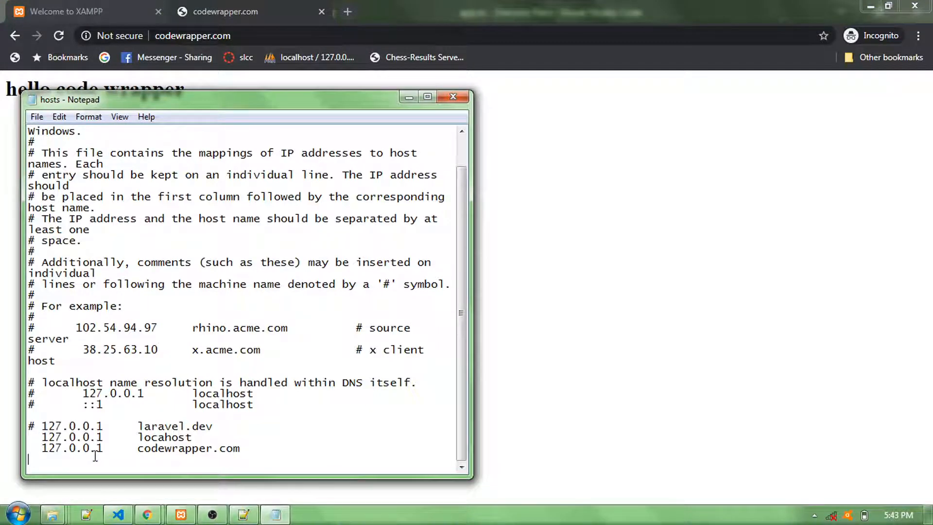
Step: Switch to Notepad++ and review the localhost and codewrapper.com virtual host blocks in httpd-vhosts.conf
key("alt+Tab")
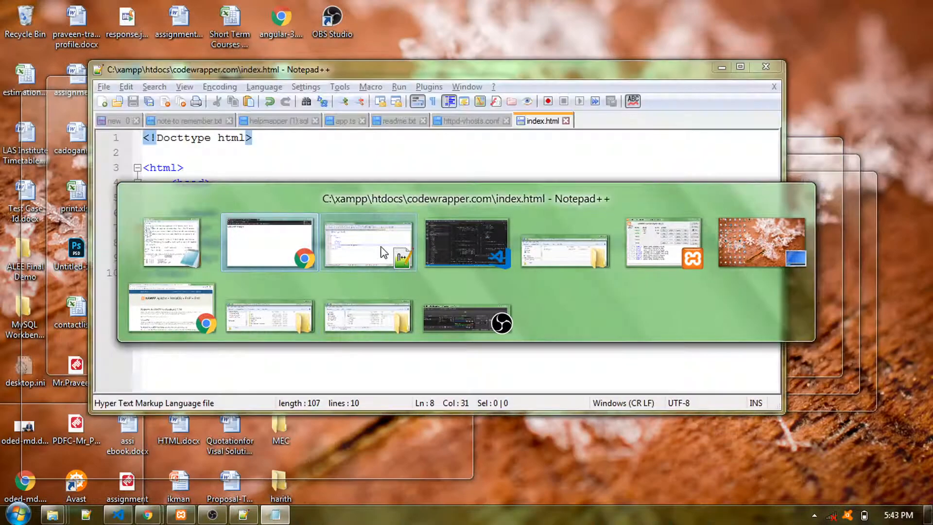
left_click(381, 248)
left_click(479, 123)
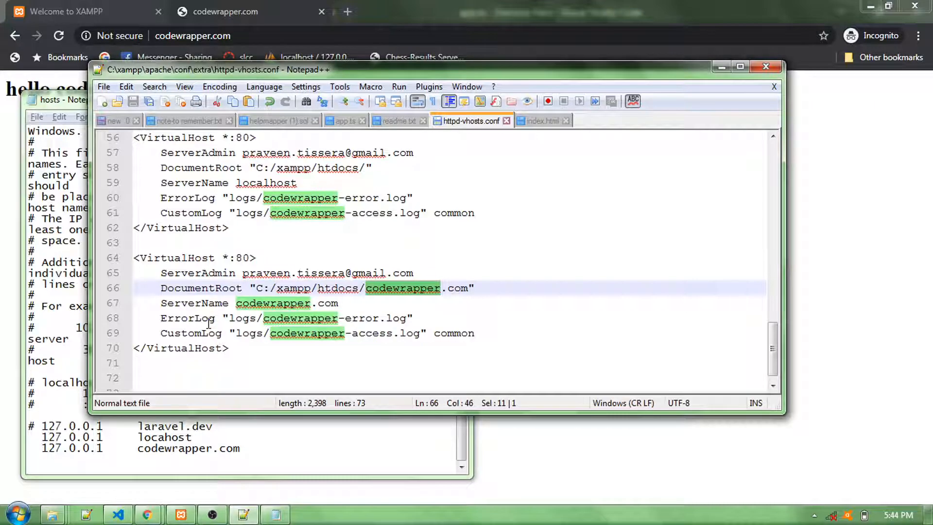
key("alt+Tab")
key("alt+Tab")
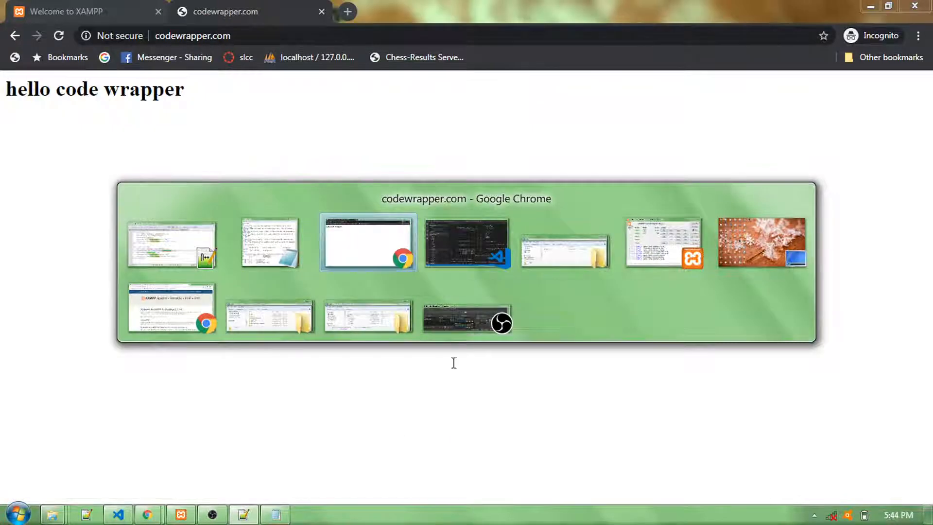
left_click(465, 322)
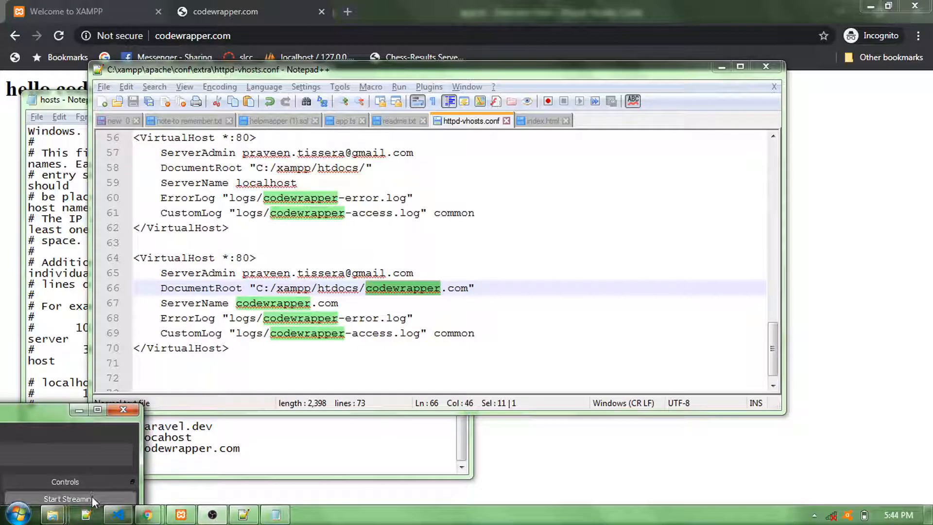
left_click_drag(45, 414, 45, 402)
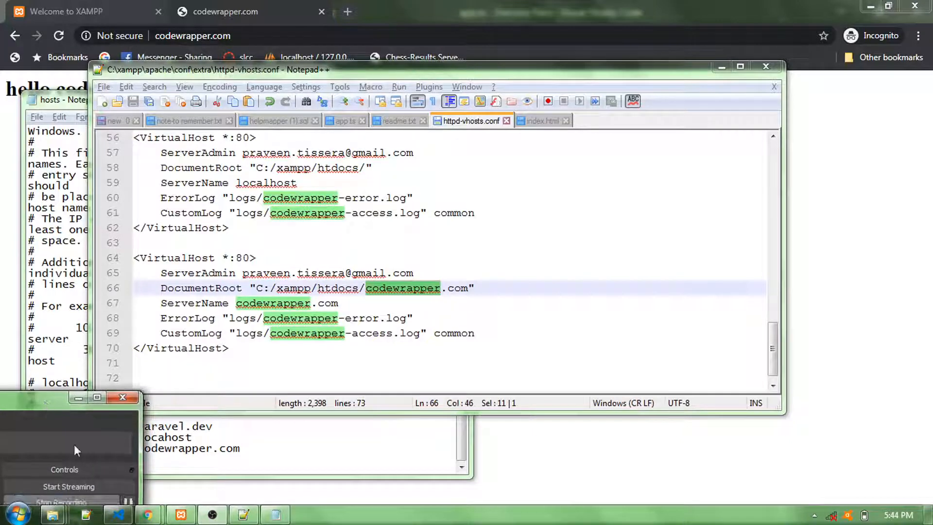